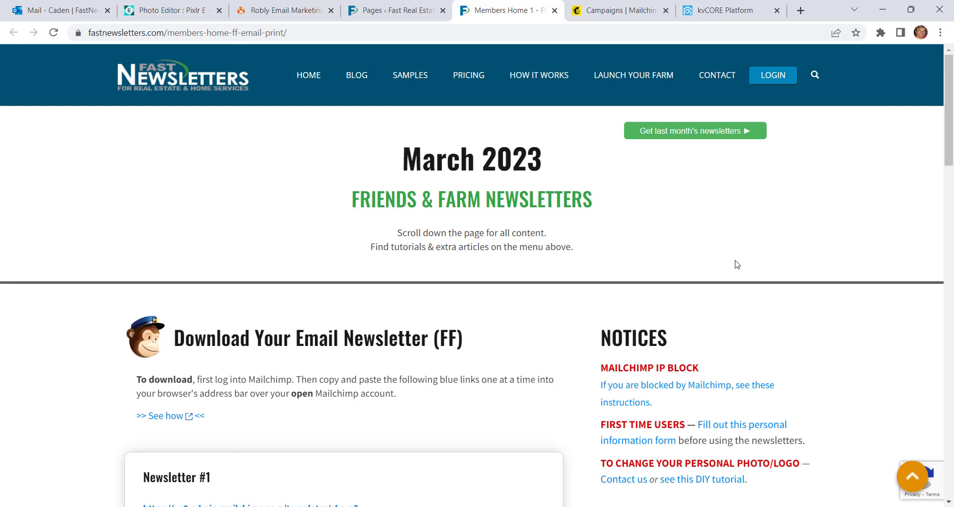
- Open kvCORE's All Marketing page
{"action": "scroll", "coordinate": [739, 264], "scroll_direction": "down", "scroll_amount": 2}
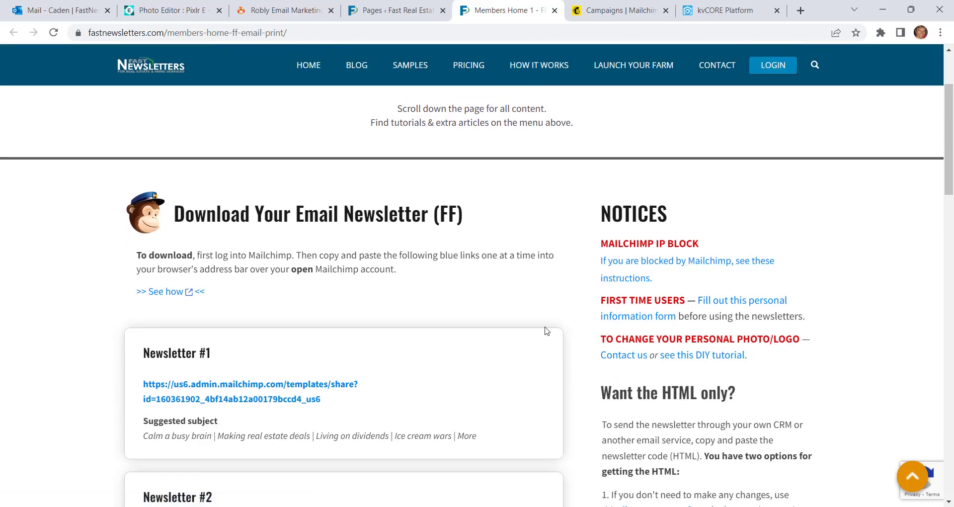
{"action": "scroll", "coordinate": [547, 330], "scroll_direction": "up", "scroll_amount": 2}
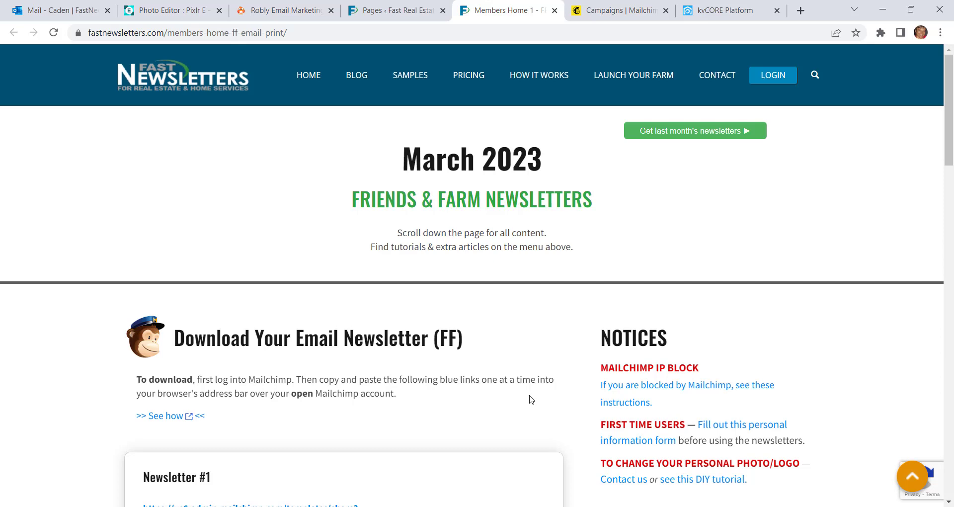
{"action": "left_click", "coordinate": [714, 10]}
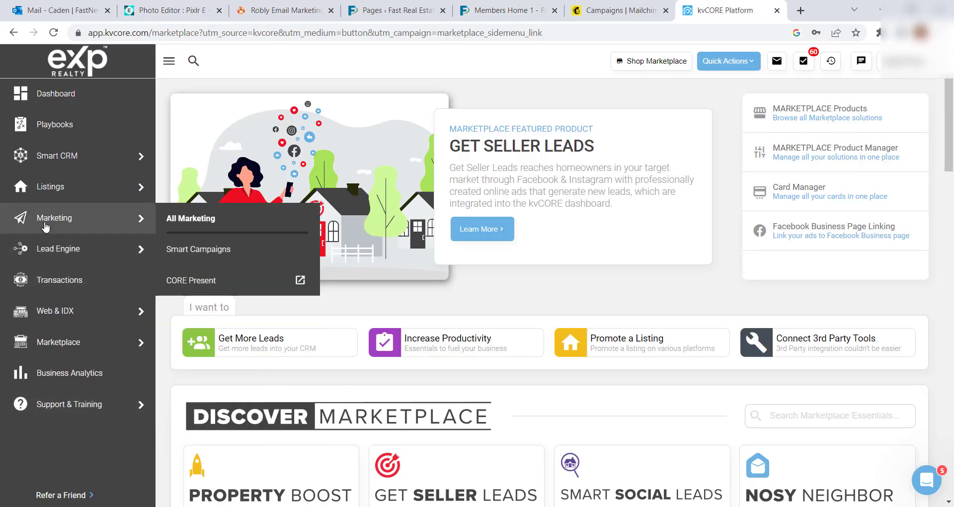
{"action": "left_click", "coordinate": [159, 219]}
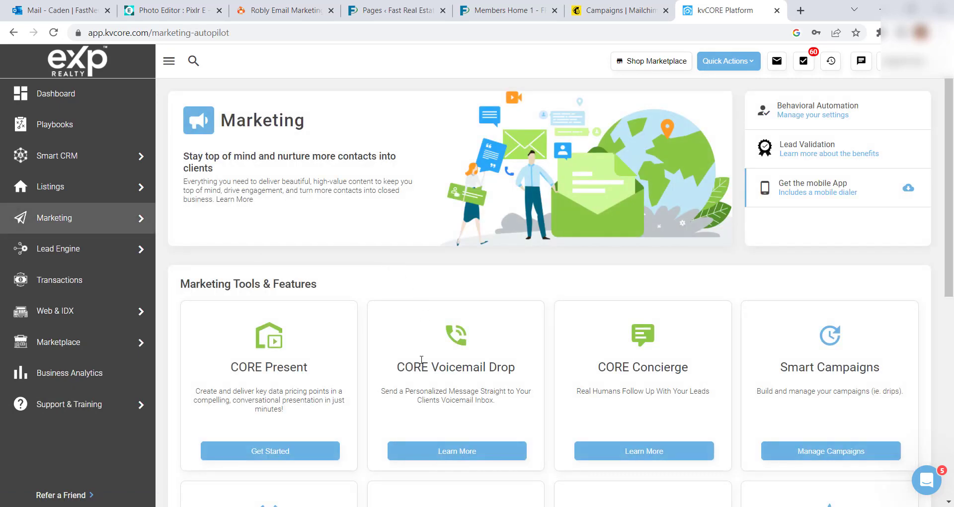
{"action": "scroll", "coordinate": [444, 369], "scroll_direction": "down", "scroll_amount": 3}
{"action": "scroll", "coordinate": [444, 368], "scroll_direction": "down", "scroll_amount": 1}
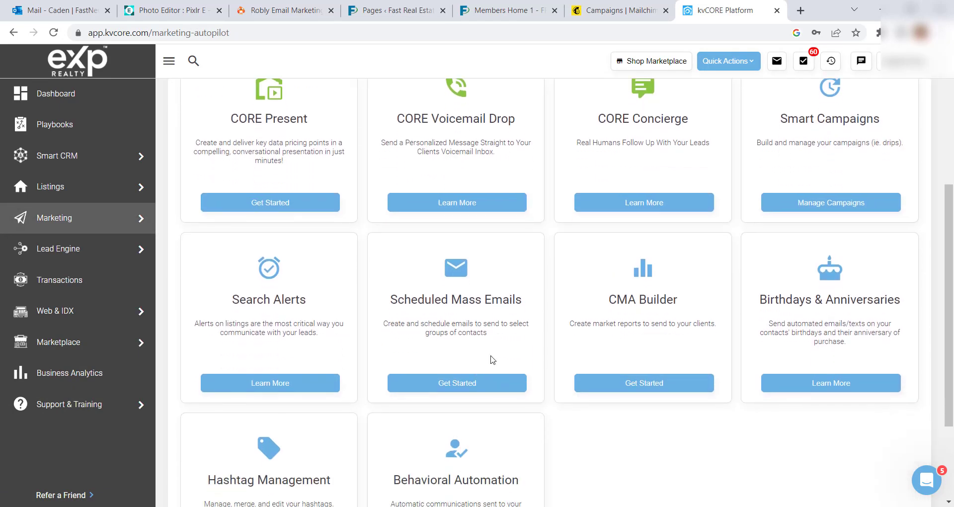
- Start a new scheduled mass email addressed to contacts matching a saved filter
{"action": "left_click", "coordinate": [457, 383]}
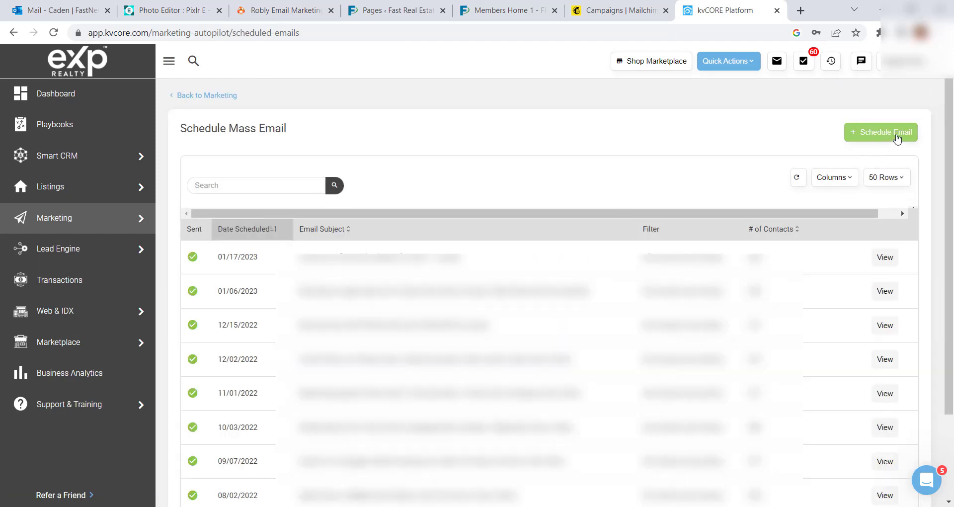
{"action": "left_click", "coordinate": [897, 138]}
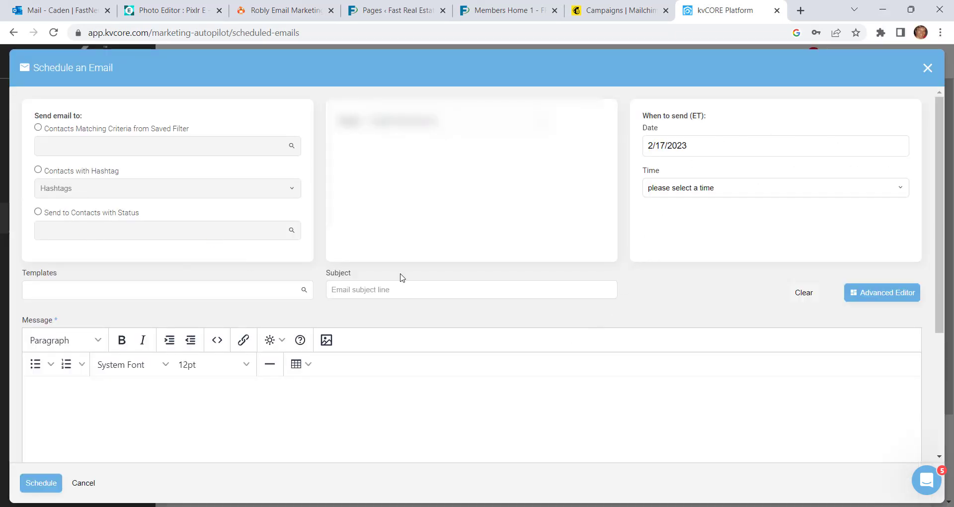
{"action": "left_click", "coordinate": [38, 128]}
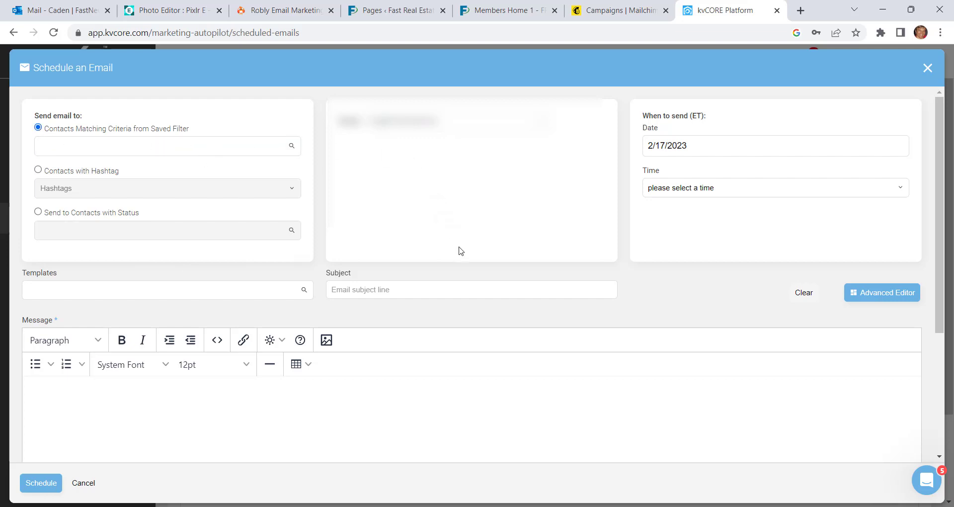
- Copy Newsletter #1's suggested subject line from the Fast Newsletters members page
{"action": "left_click", "coordinate": [500, 11]}
{"action": "scroll", "coordinate": [348, 278], "scroll_direction": "down", "scroll_amount": 3}
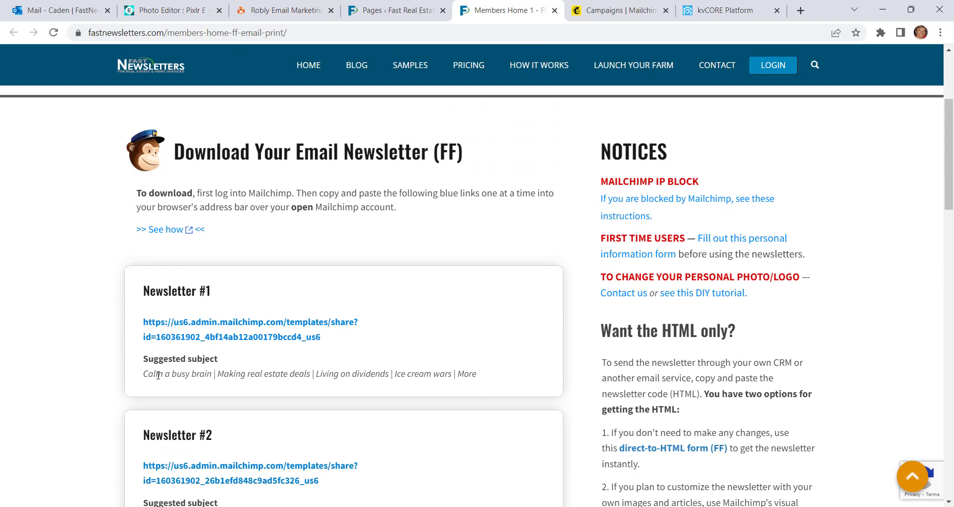
{"action": "left_click_drag", "start_coordinate": [144, 375], "coordinate": [462, 378]}
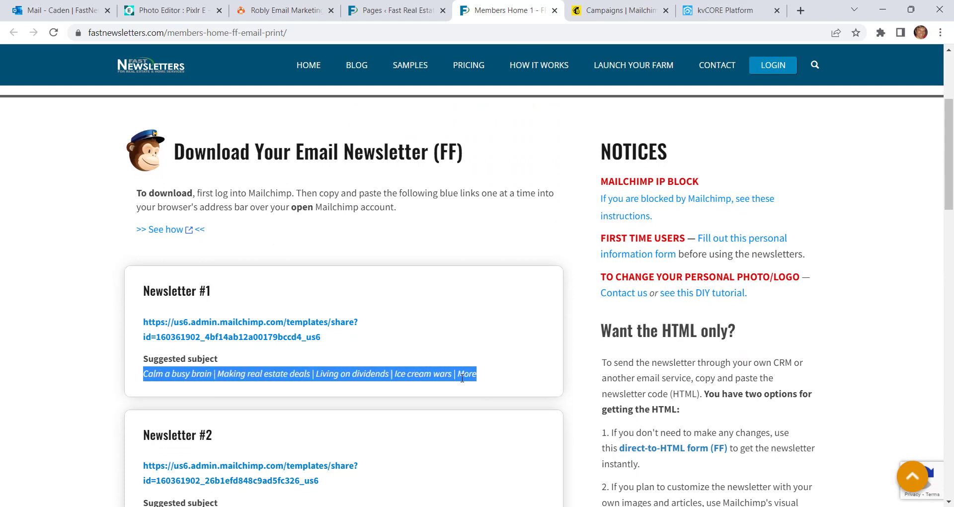
{"action": "right_click", "coordinate": [415, 377]}
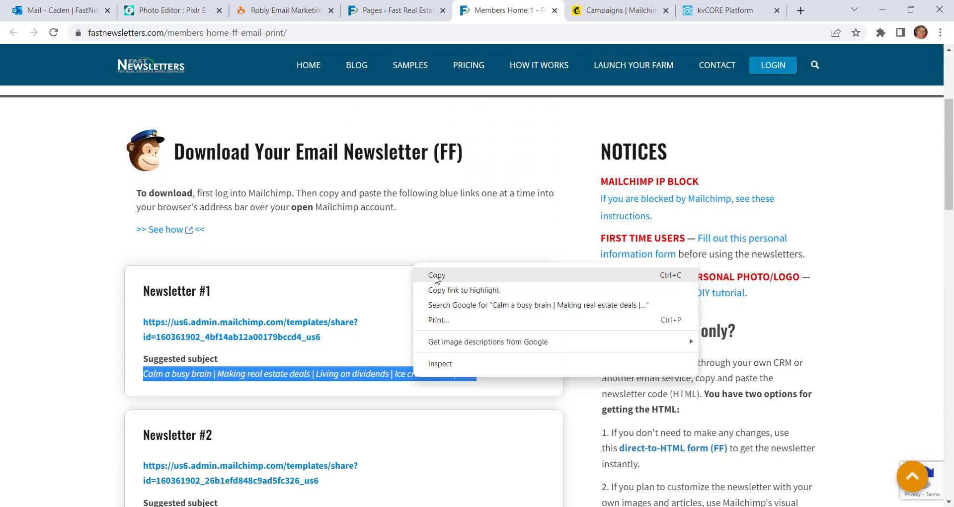
{"action": "left_click", "coordinate": [437, 276]}
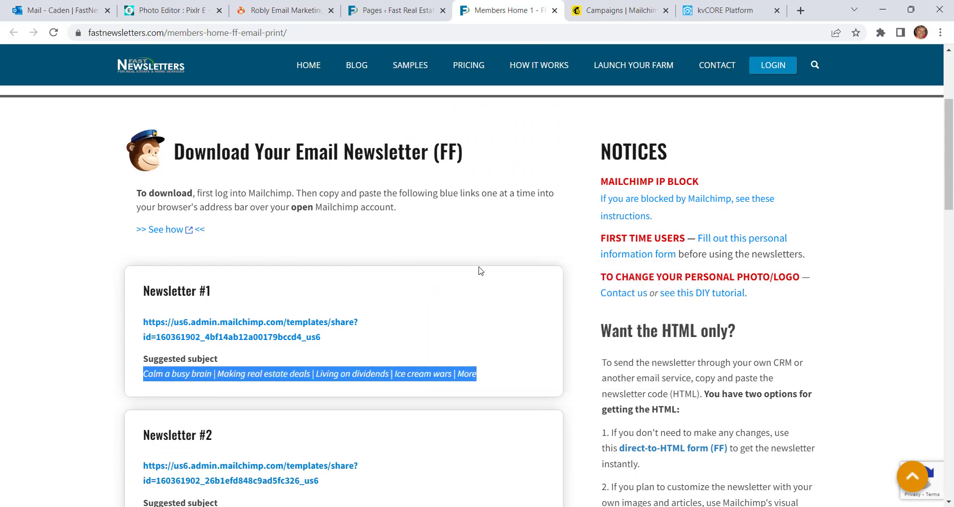
- Paste Newsletter #1's suggested subject line into the kvCORE email's Subject field
{"action": "left_click", "coordinate": [722, 11]}
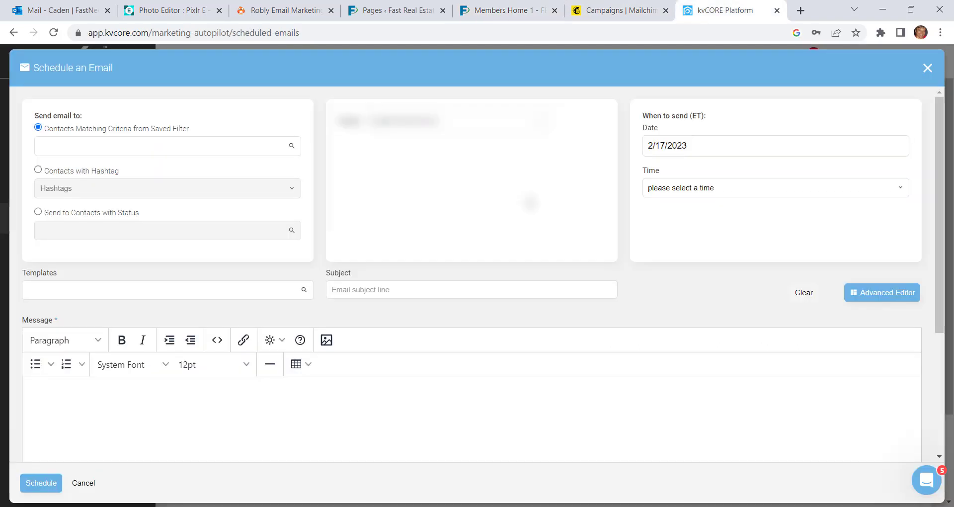
{"action": "left_click", "coordinate": [394, 289]}
{"action": "right_click", "coordinate": [394, 290]}
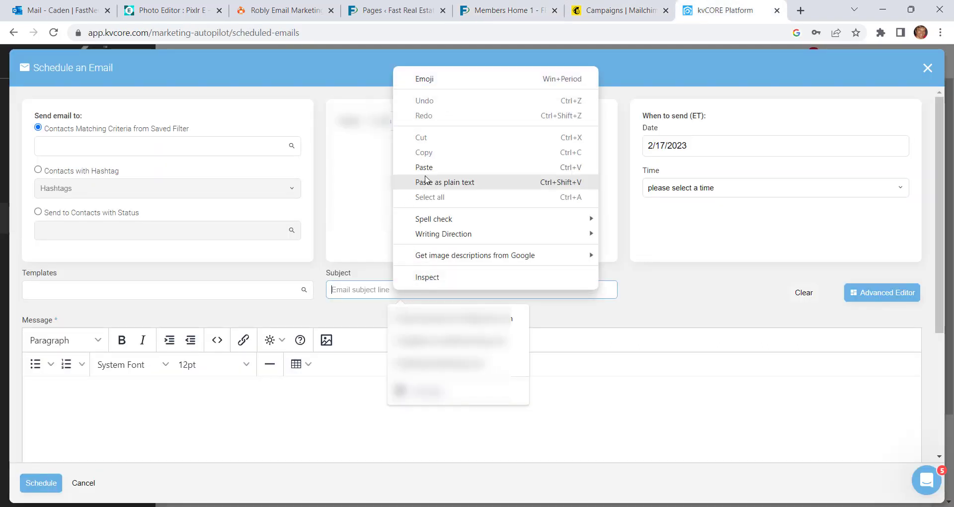
{"action": "left_click", "coordinate": [439, 171]}
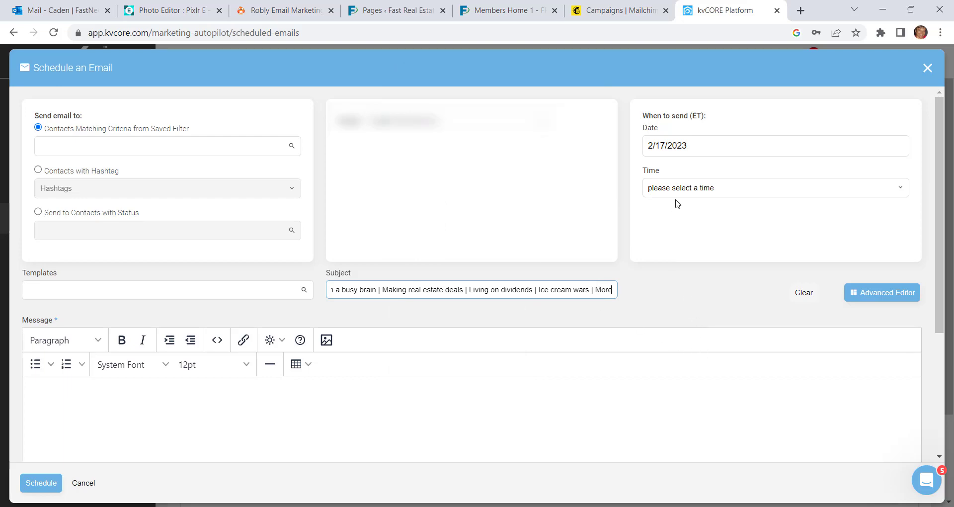
- Schedule the email to send on 2/28/2023 at 9:30 am
{"action": "left_click", "coordinate": [706, 147]}
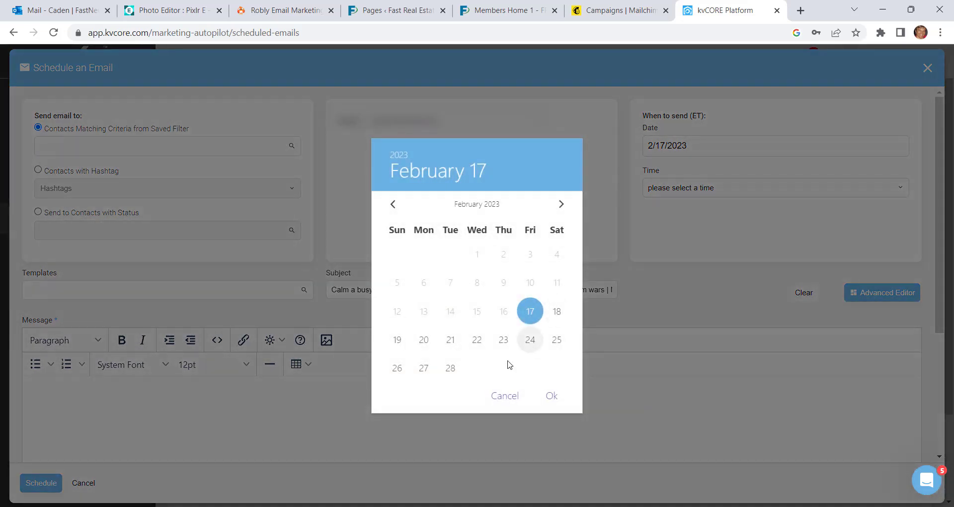
{"action": "left_click", "coordinate": [451, 368]}
{"action": "left_click", "coordinate": [552, 397]}
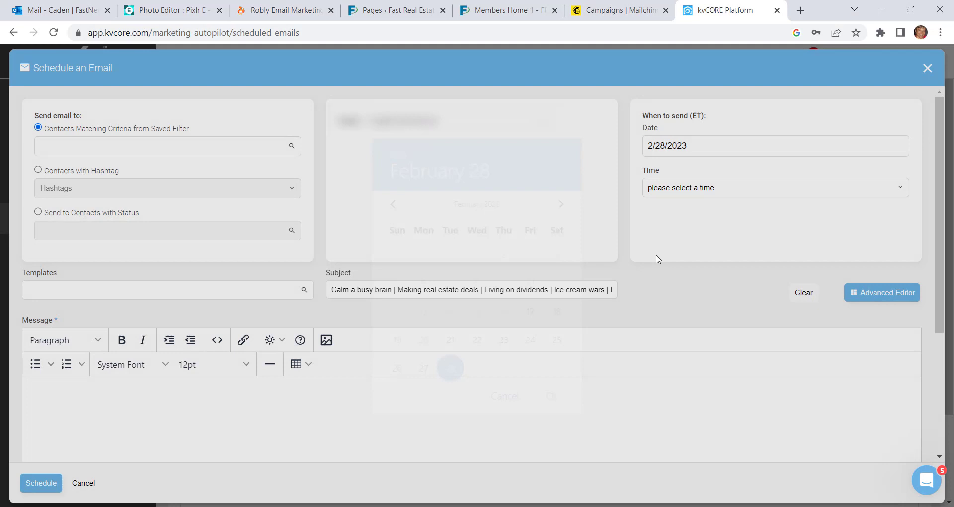
{"action": "left_click", "coordinate": [681, 189]}
{"action": "left_click", "coordinate": [664, 381]}
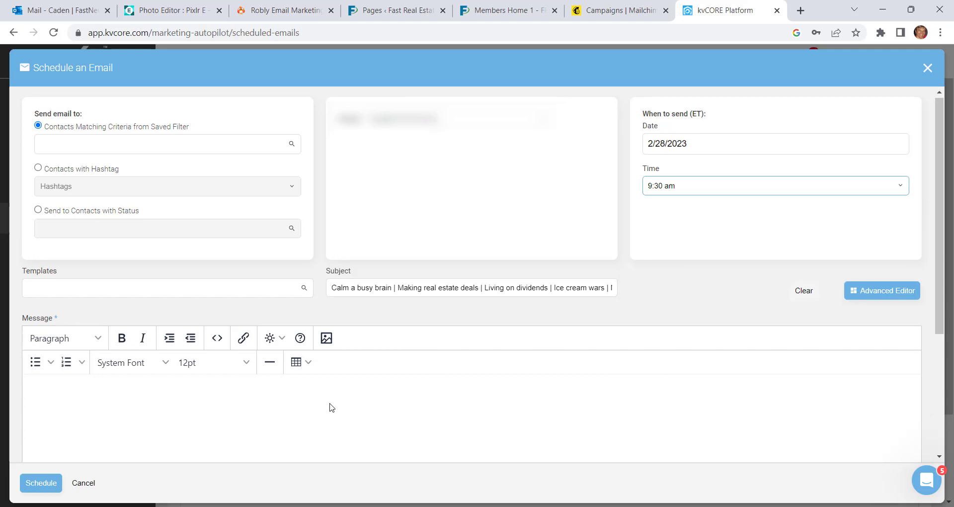
{"action": "scroll", "coordinate": [348, 402], "scroll_direction": "down", "scroll_amount": 1}
{"action": "left_click", "coordinate": [503, 8]}
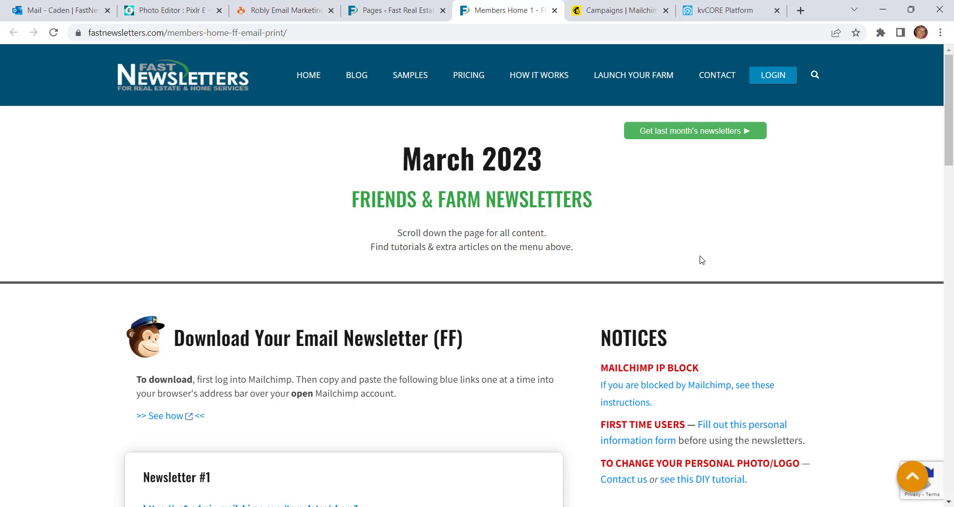
- Scroll through the Friends & Farm HTML form's prefilled agent, company and social fields to Images
{"action": "scroll", "coordinate": [586, 361], "scroll_direction": "down", "scroll_amount": 3}
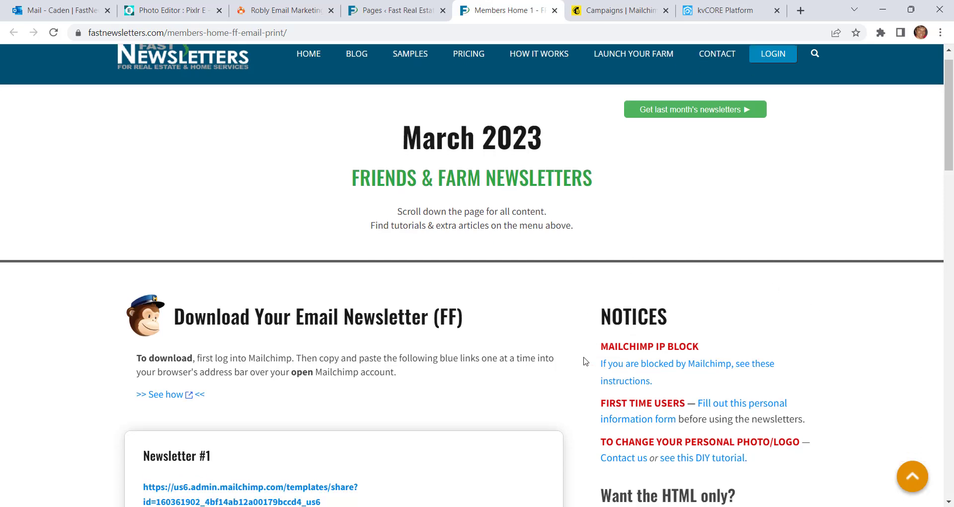
{"action": "scroll", "coordinate": [585, 361], "scroll_direction": "down", "scroll_amount": 2}
{"action": "left_click_drag", "start_coordinate": [594, 269], "coordinate": [702, 270]}
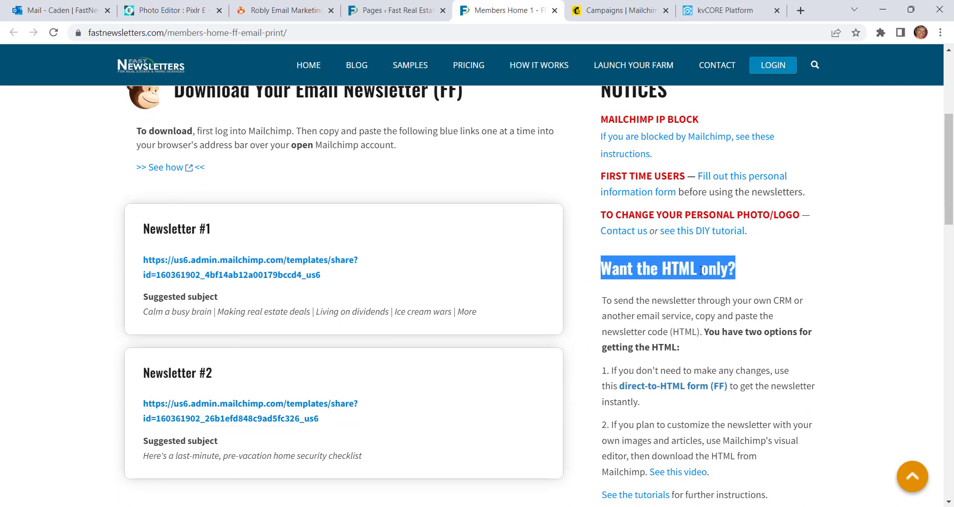
{"action": "scroll", "coordinate": [624, 334], "scroll_direction": "down", "scroll_amount": 1}
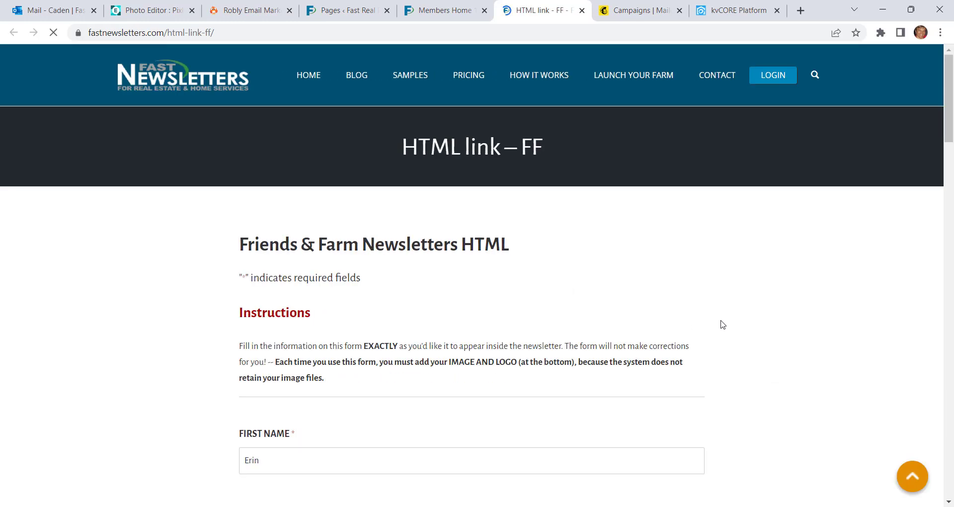
{"action": "scroll", "coordinate": [723, 325], "scroll_direction": "down", "scroll_amount": 3}
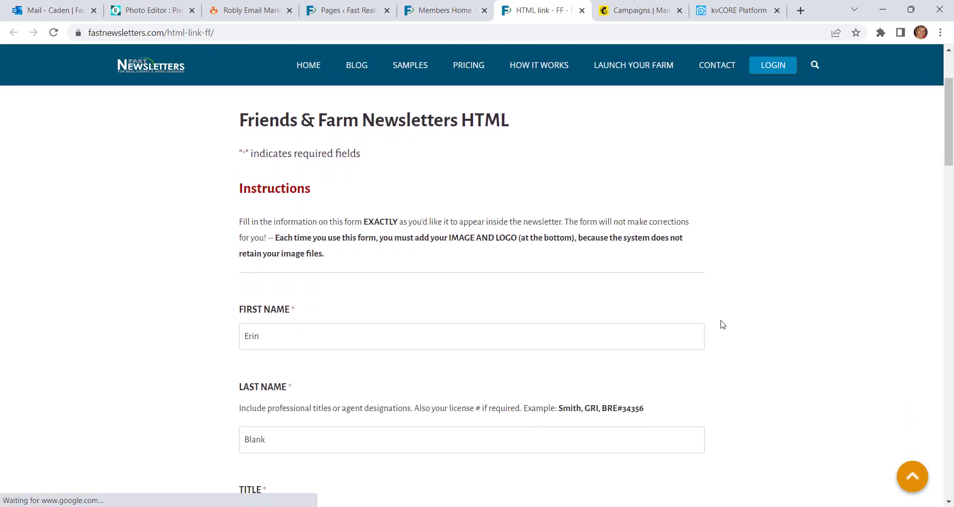
{"action": "scroll", "coordinate": [723, 325], "scroll_direction": "down", "scroll_amount": 8}
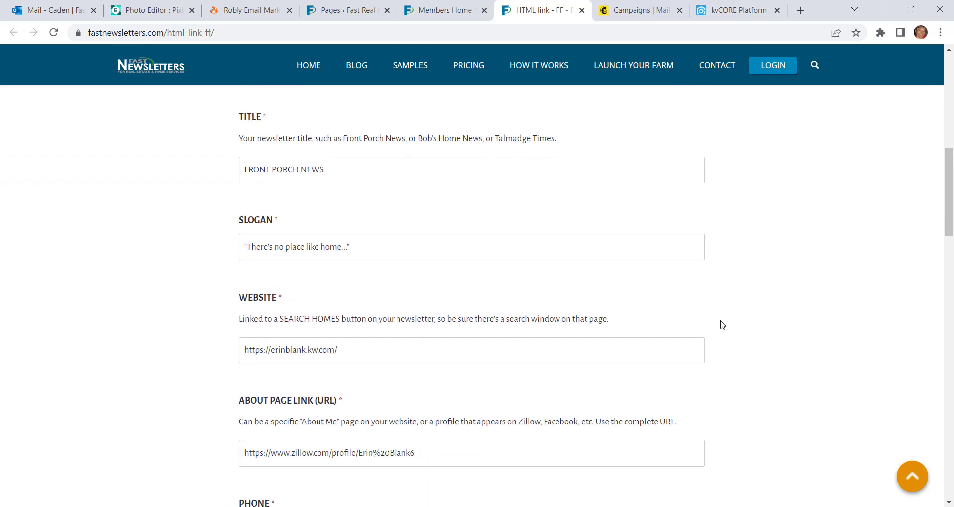
{"action": "scroll", "coordinate": [722, 325], "scroll_direction": "down", "scroll_amount": 10}
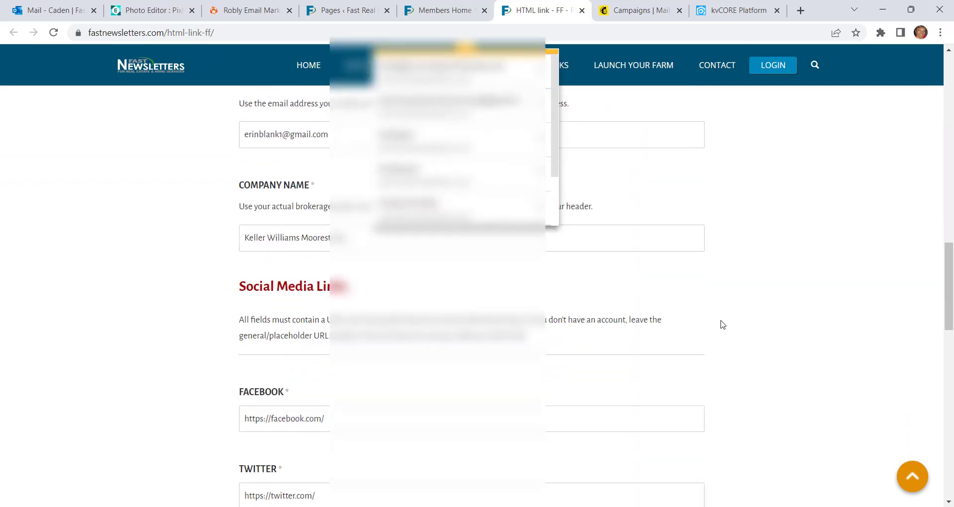
{"action": "scroll", "coordinate": [722, 325], "scroll_direction": "down", "scroll_amount": 4}
{"action": "scroll", "coordinate": [722, 324], "scroll_direction": "down", "scroll_amount": 1}
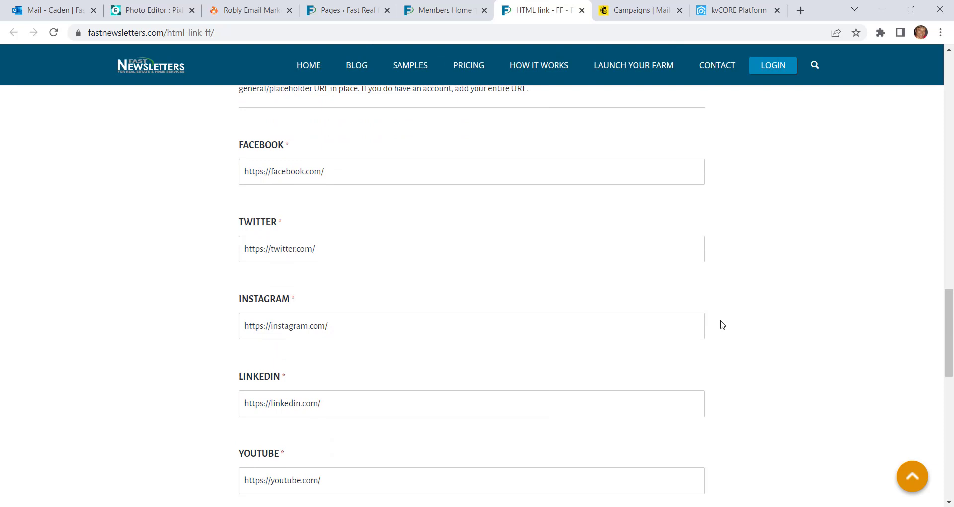
{"action": "scroll", "coordinate": [722, 324], "scroll_direction": "down", "scroll_amount": 6}
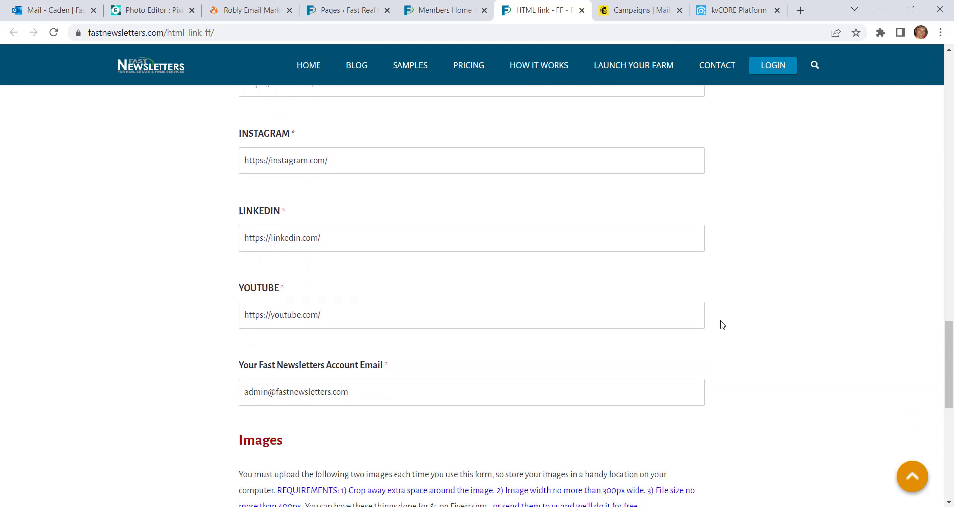
{"action": "scroll", "coordinate": [722, 325], "scroll_direction": "down", "scroll_amount": 1}
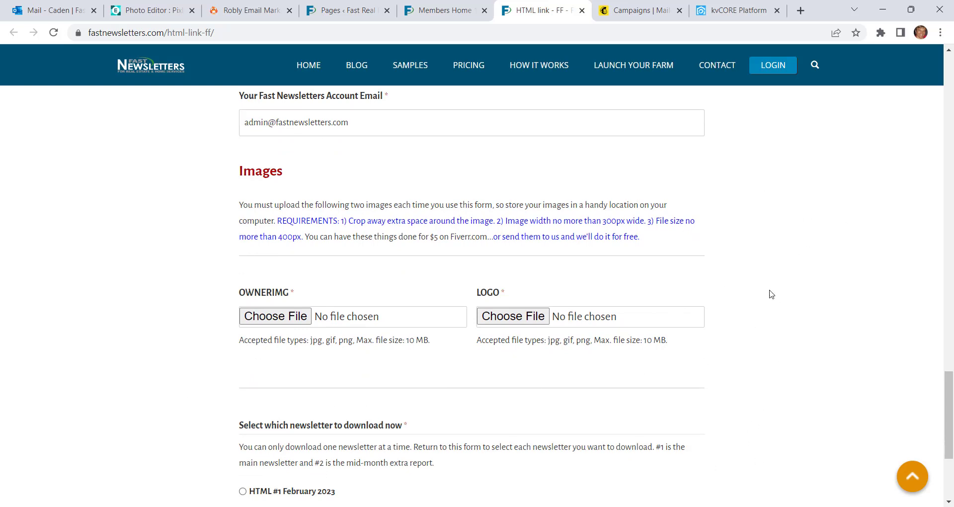
- Attach 'a mary contrary.png' as the owner image and ag3.png as the logo
{"action": "left_click", "coordinate": [272, 316]}
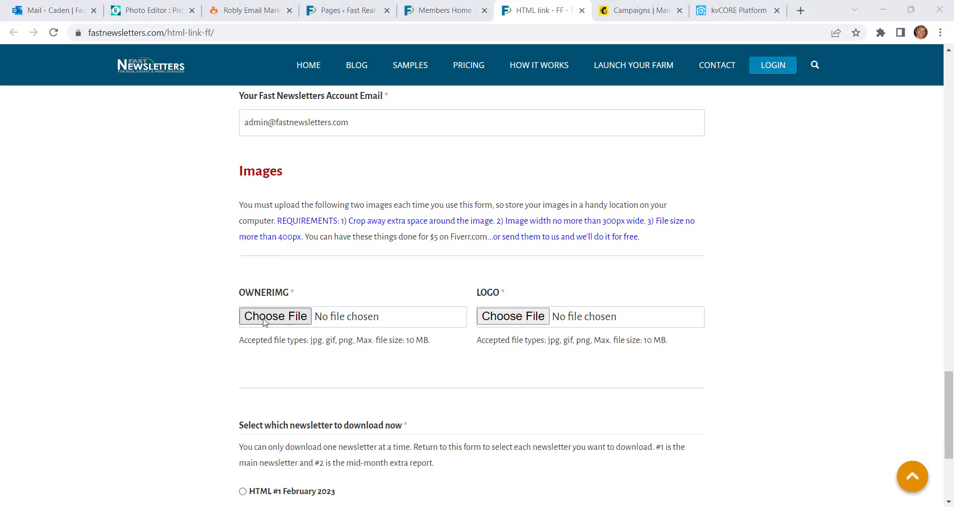
{"action": "double_click", "coordinate": [295, 220]}
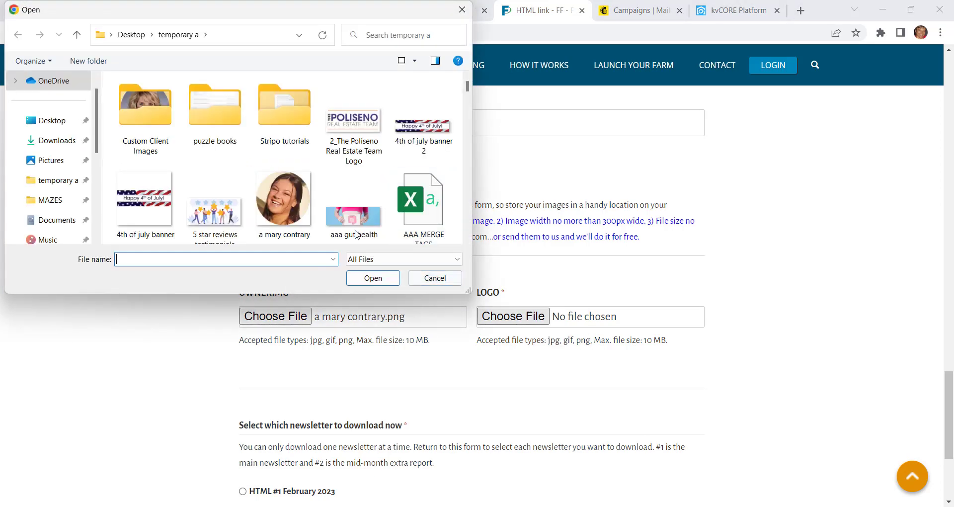
{"action": "scroll", "coordinate": [373, 224], "scroll_direction": "down", "scroll_amount": 3}
{"action": "double_click", "coordinate": [374, 226]}
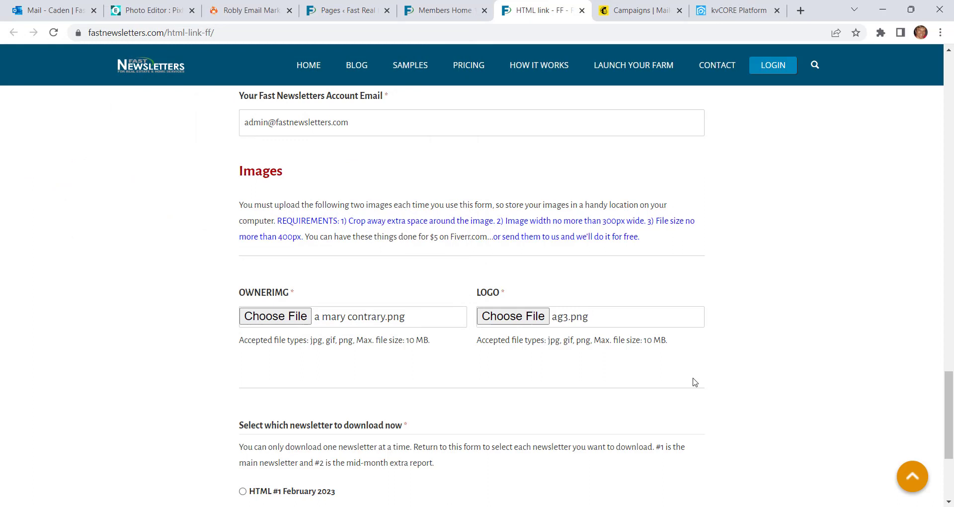
- Choose the HTML #1 March 2023 newsletter and submit the form
{"action": "scroll", "coordinate": [705, 388], "scroll_direction": "down", "scroll_amount": 2}
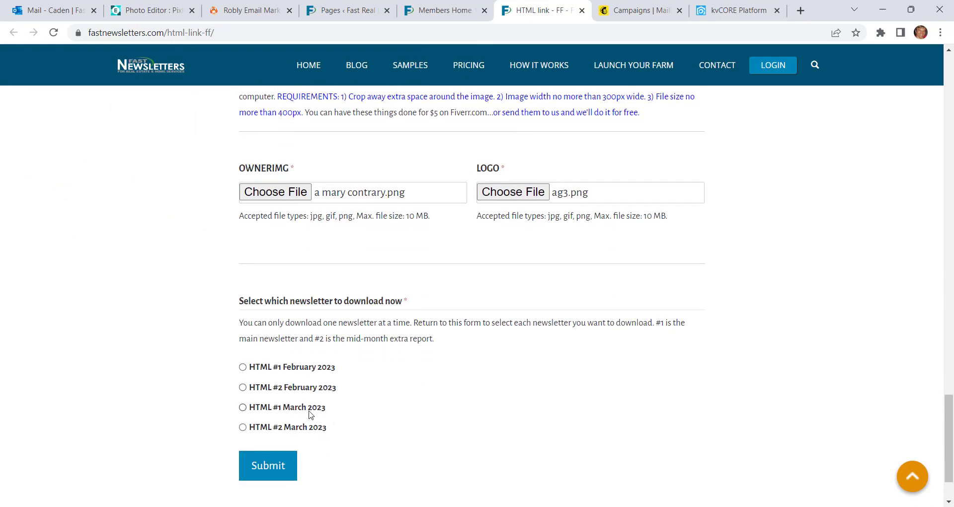
{"action": "left_click", "coordinate": [242, 407]}
{"action": "left_click", "coordinate": [267, 468]}
- Copy all of the HTML #1 March 2023 code and return to kvCORE's Schedule an Email form
{"action": "scroll", "coordinate": [435, 336], "scroll_direction": "down", "scroll_amount": 5}
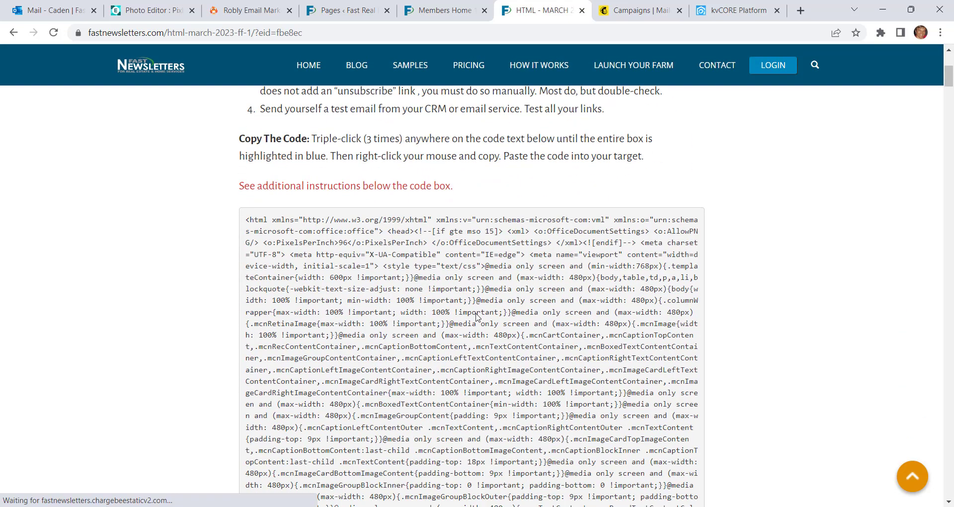
{"action": "triple_click", "coordinate": [435, 337]}
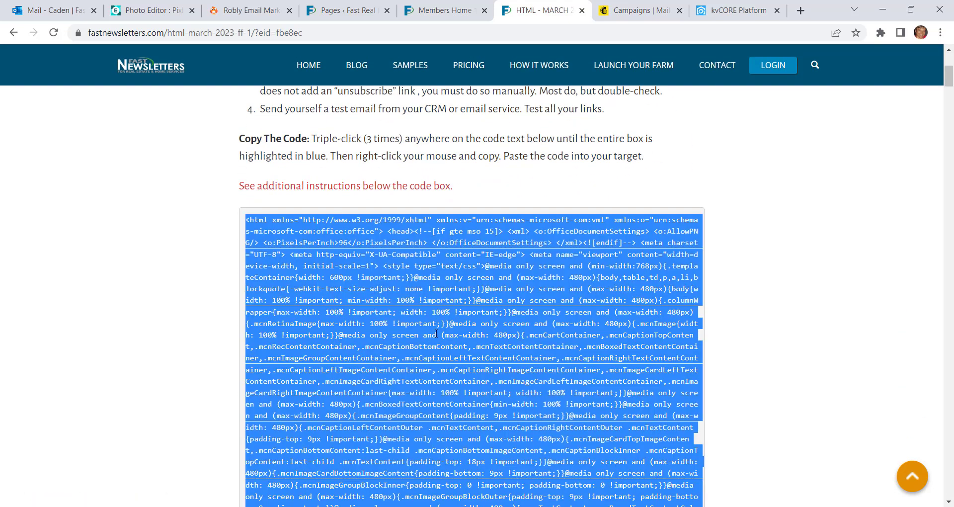
{"action": "right_click", "coordinate": [437, 335]}
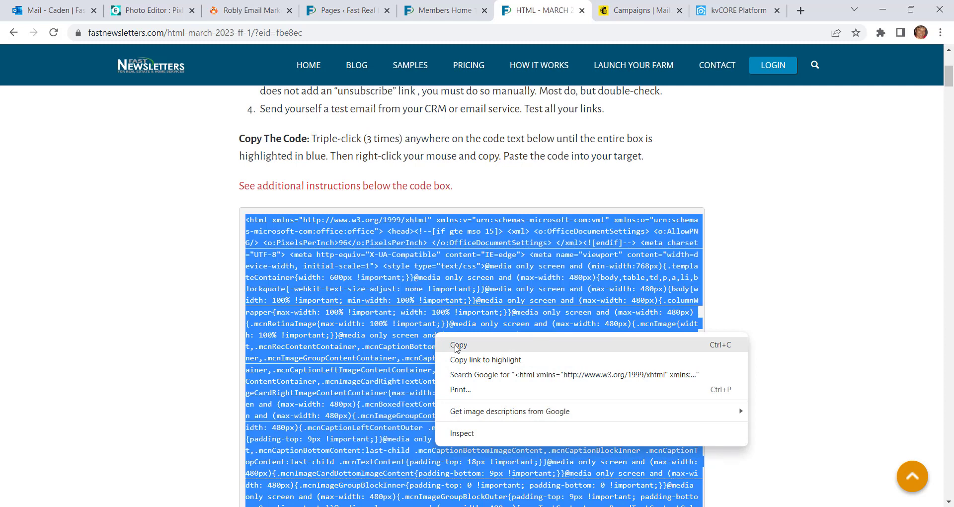
{"action": "left_click", "coordinate": [457, 345]}
{"action": "left_click", "coordinate": [726, 9]}
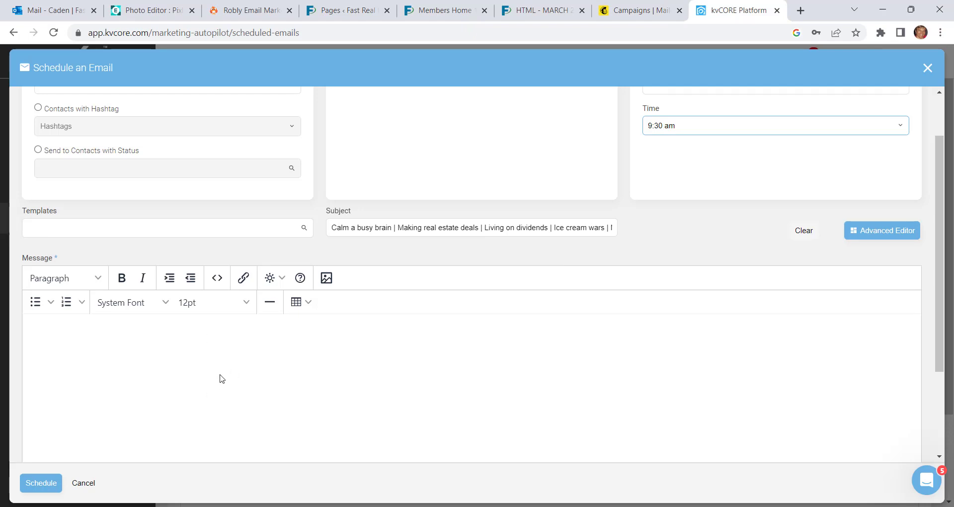
- Paste the March newsletter HTML into the message's source code and save it
{"action": "left_click", "coordinate": [218, 283]}
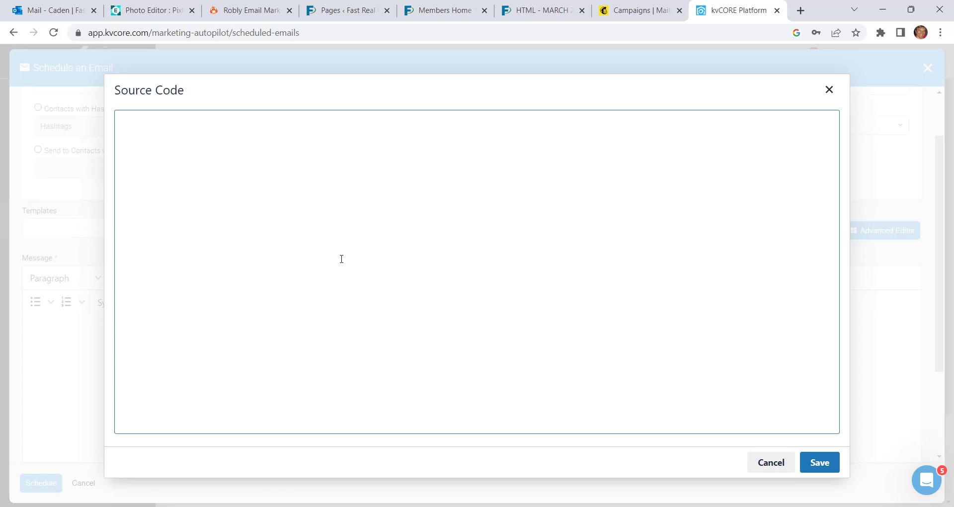
{"action": "right_click", "coordinate": [431, 221]}
{"action": "left_click", "coordinate": [464, 320]}
{"action": "left_click", "coordinate": [822, 462]}
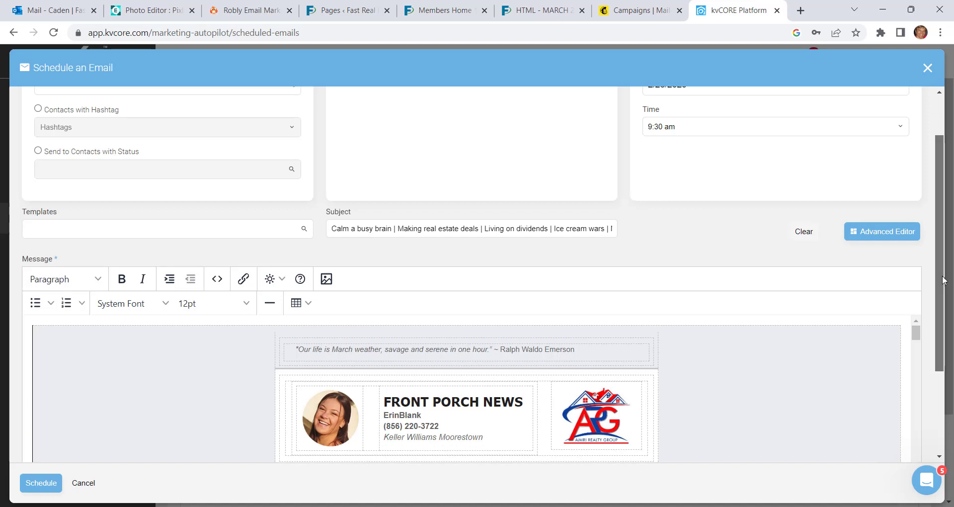
- Type test text 'dadsasdads' after 'tasks' in the newsletter's meditation article
{"action": "left_click_drag", "start_coordinate": [943, 270], "coordinate": [948, 362]}
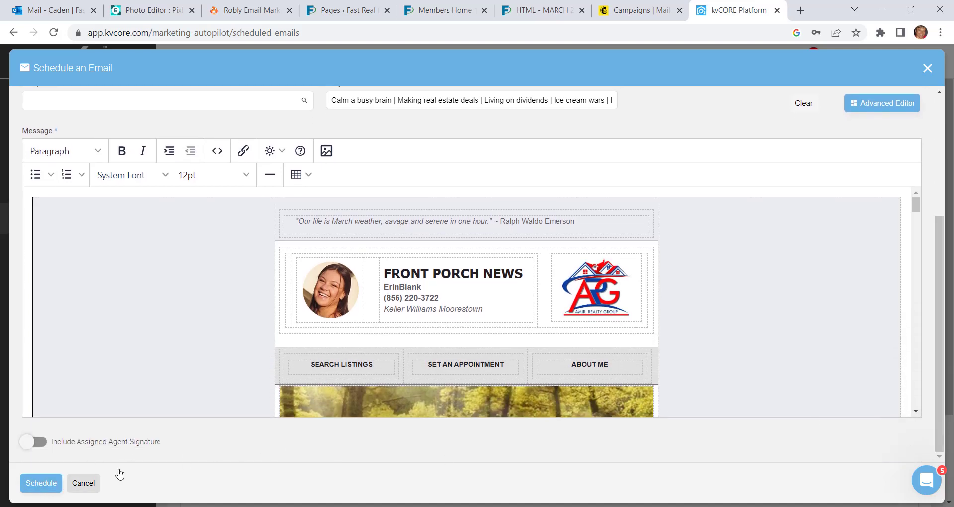
{"action": "scroll", "coordinate": [696, 369], "scroll_direction": "up", "scroll_amount": 5}
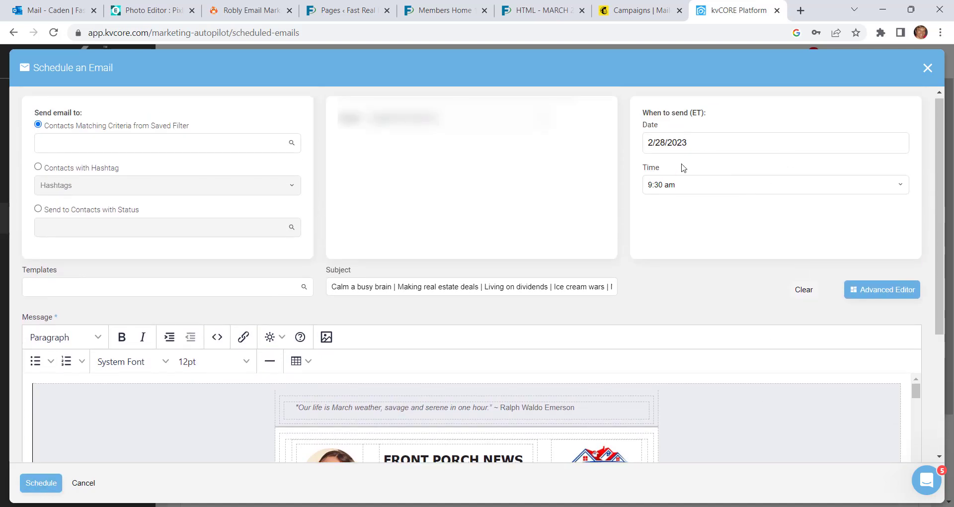
{"action": "scroll", "coordinate": [722, 422], "scroll_direction": "down", "scroll_amount": 3}
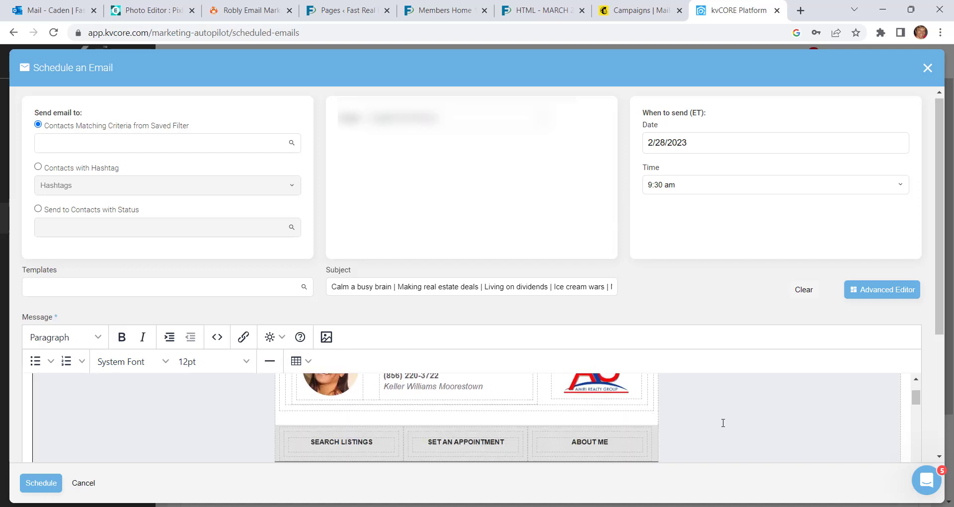
{"action": "scroll", "coordinate": [795, 406], "scroll_direction": "down", "scroll_amount": 4}
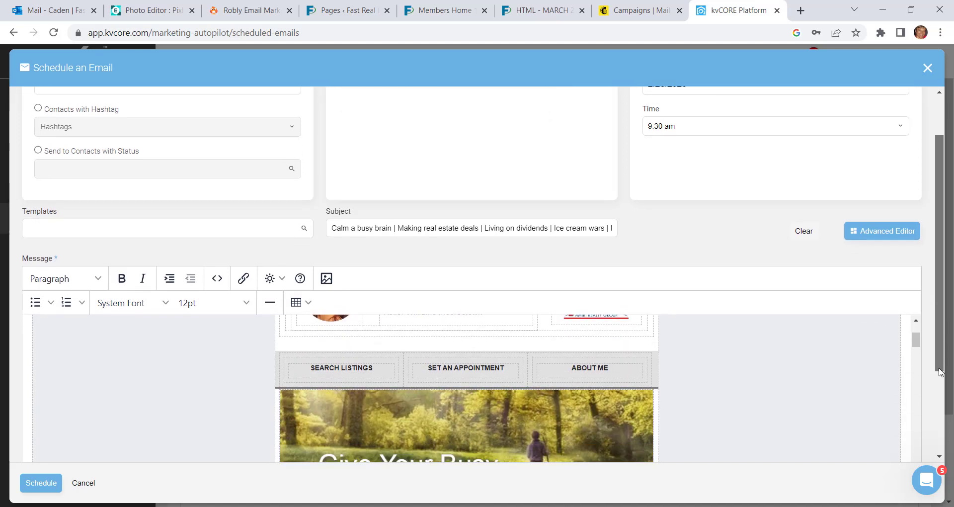
{"action": "scroll", "coordinate": [500, 336], "scroll_direction": "down", "scroll_amount": 3}
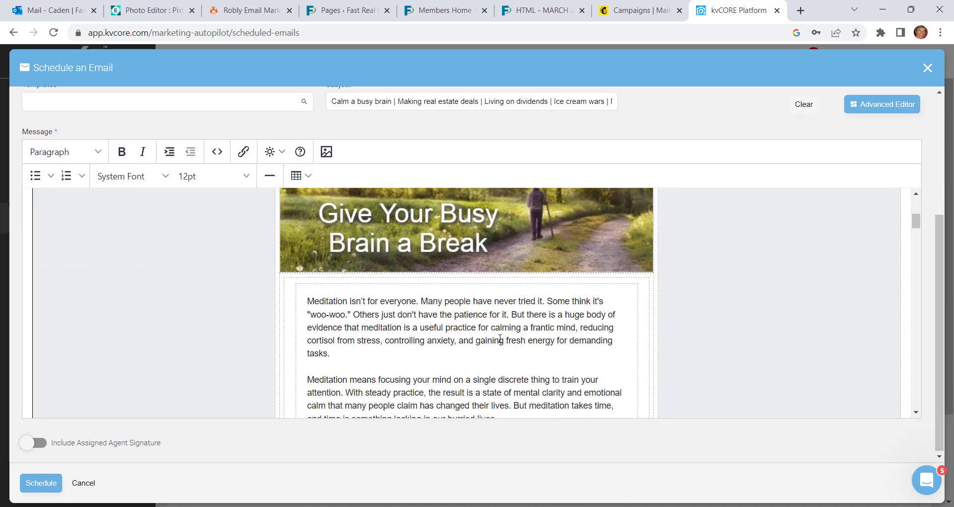
{"action": "left_click", "coordinate": [368, 355]}
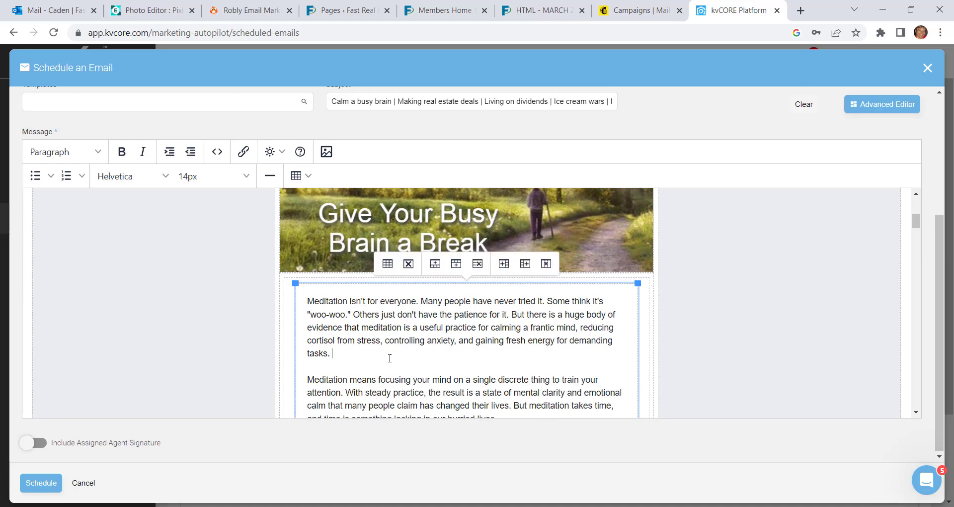
{"action": "type", "text": "dadsasdads"}
- Delete the word 'controlling' from the meditation article
{"action": "double_click", "coordinate": [395, 340]}
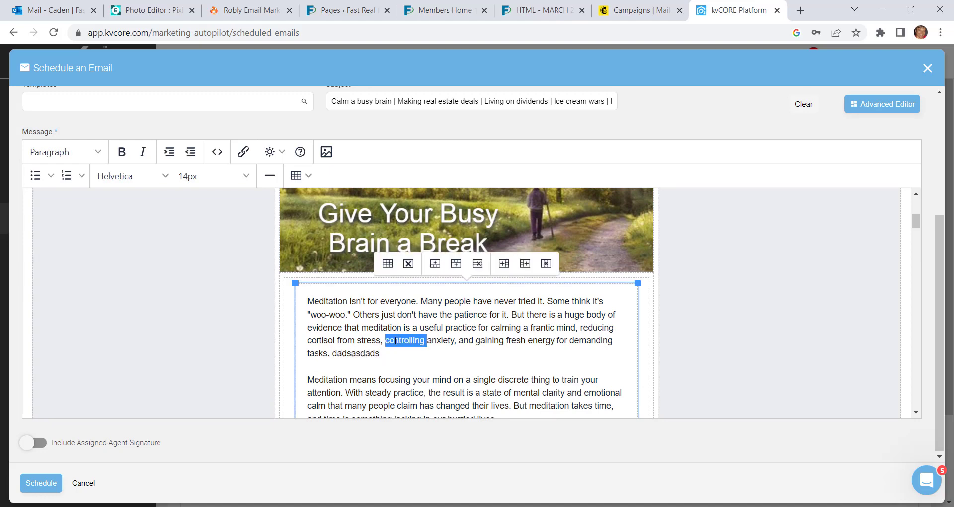
{"action": "key", "text": "BackSpace"}
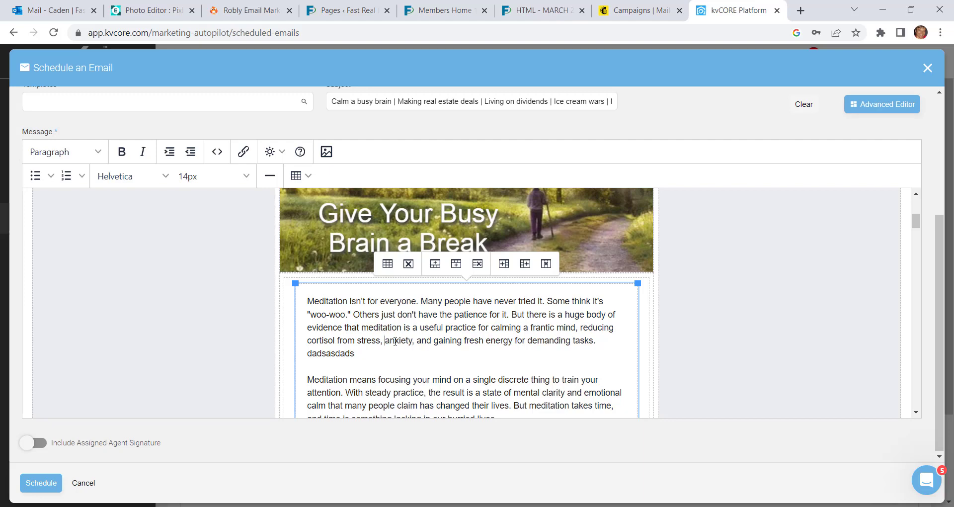
{"action": "scroll", "coordinate": [395, 341], "scroll_direction": "up", "scroll_amount": 1}
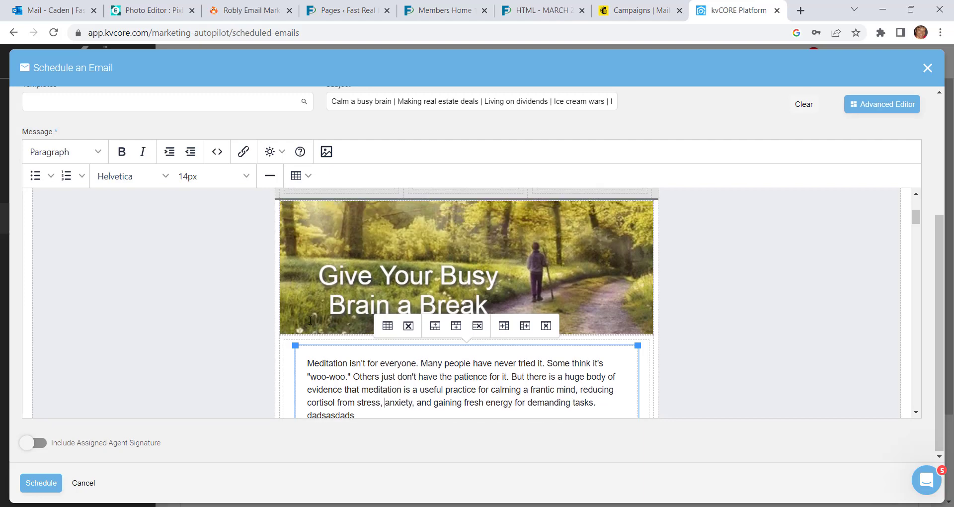
{"action": "scroll", "coordinate": [310, 320], "scroll_direction": "up", "scroll_amount": 1}
{"action": "scroll", "coordinate": [303, 370], "scroll_direction": "down", "scroll_amount": 10}
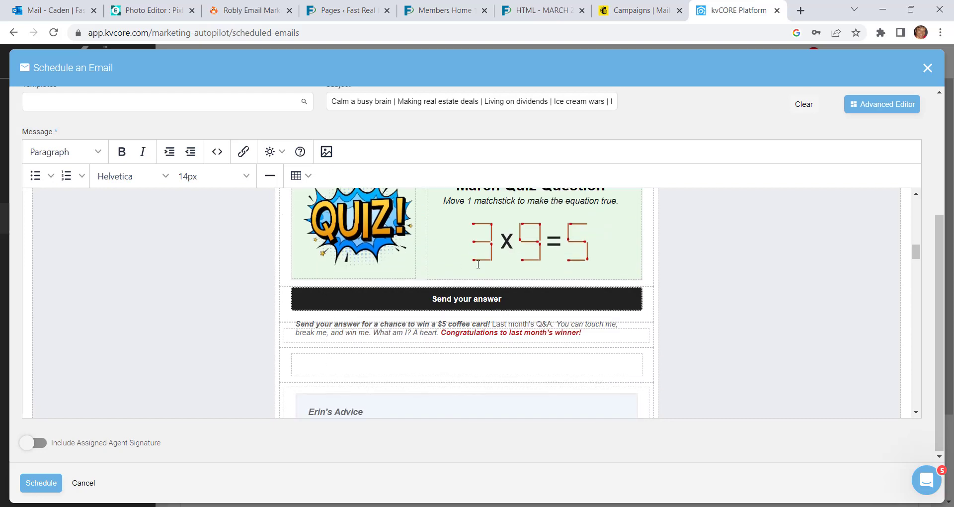
{"action": "scroll", "coordinate": [464, 347], "scroll_direction": "up", "scroll_amount": 8}
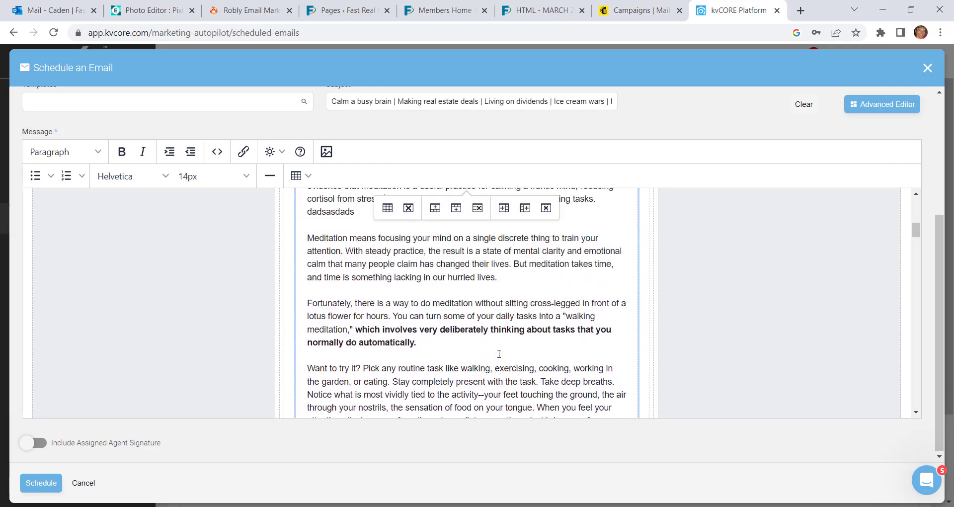
{"action": "scroll", "coordinate": [499, 353], "scroll_direction": "up", "scroll_amount": 2}
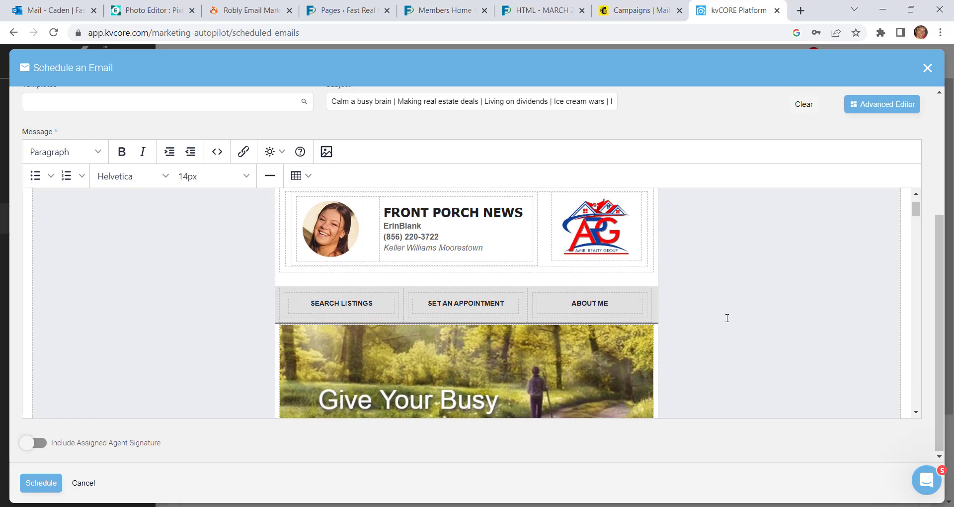
- Clear the kvCORE email's subject and message, then bring up Mailchimp's Untitled draft campaign
{"action": "left_click", "coordinate": [803, 104]}
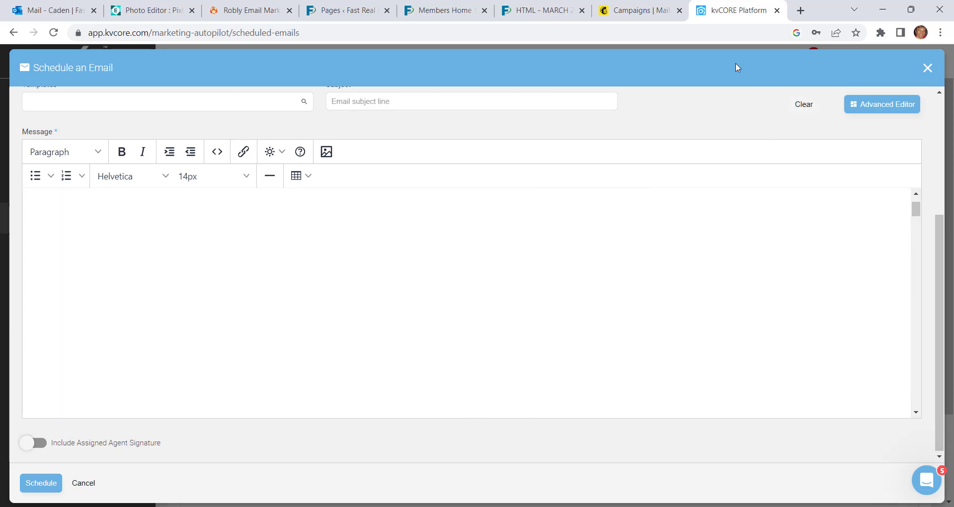
{"action": "left_click", "coordinate": [522, 10]}
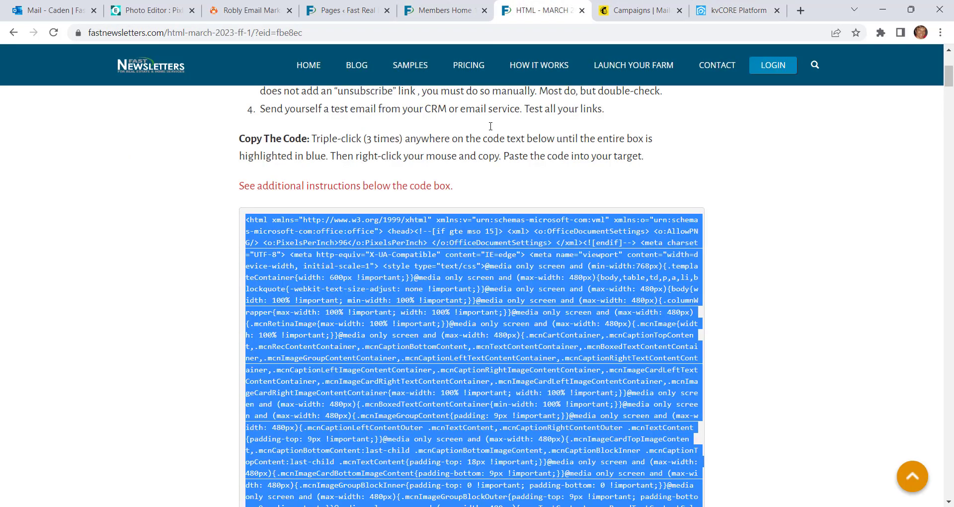
{"action": "left_click", "coordinate": [436, 11]}
{"action": "scroll", "coordinate": [355, 296], "scroll_direction": "up", "scroll_amount": 4}
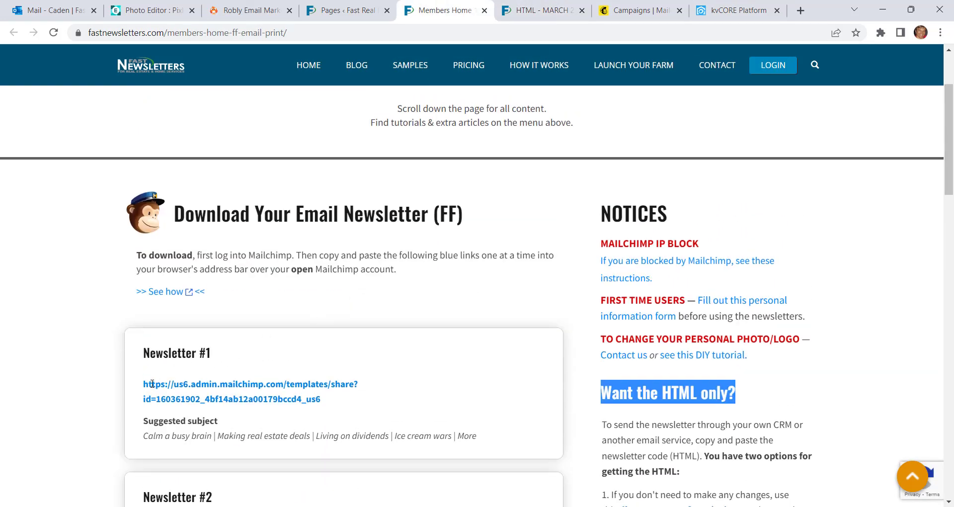
{"action": "left_click", "coordinate": [641, 11]}
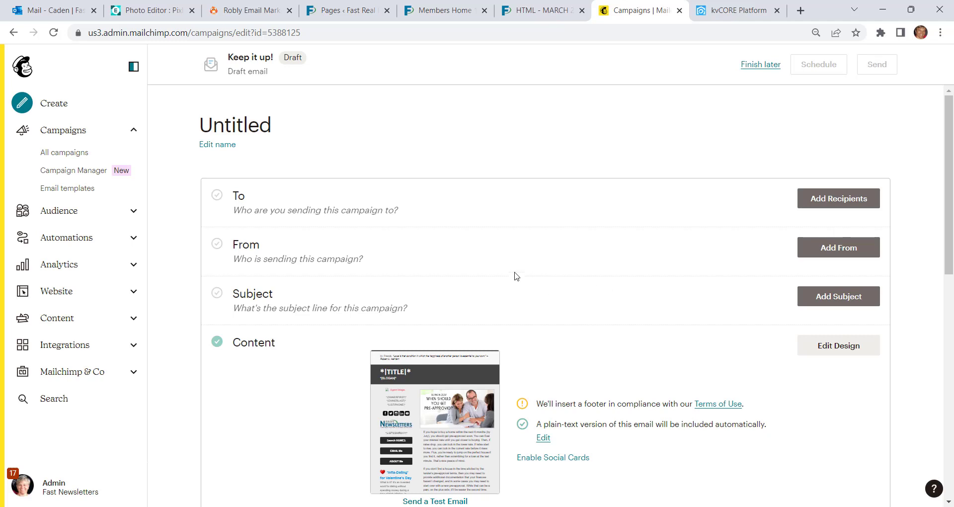
- Send the draft to all subscribed contacts of the TEST list (3 recipients) and open its design
{"action": "double_click", "coordinate": [241, 195]}
{"action": "double_click", "coordinate": [258, 336]}
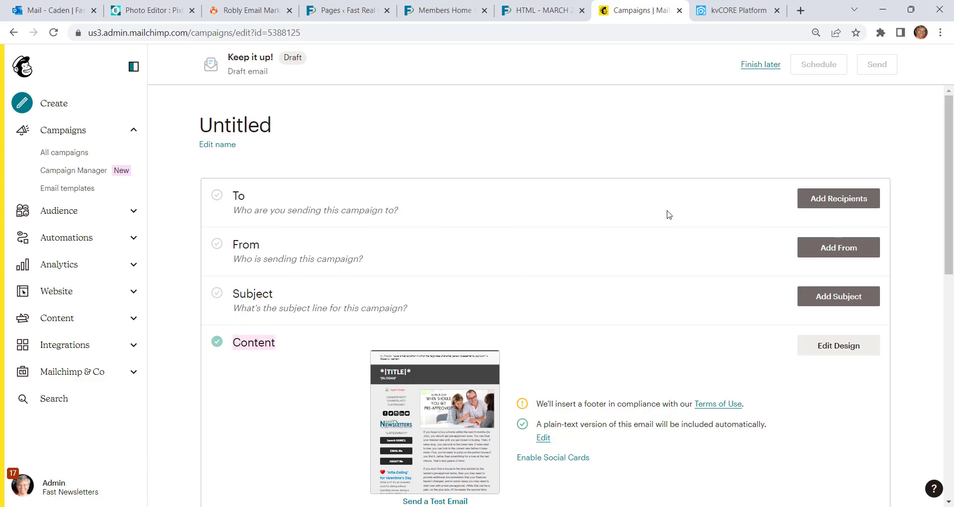
{"action": "left_click", "coordinate": [820, 204]}
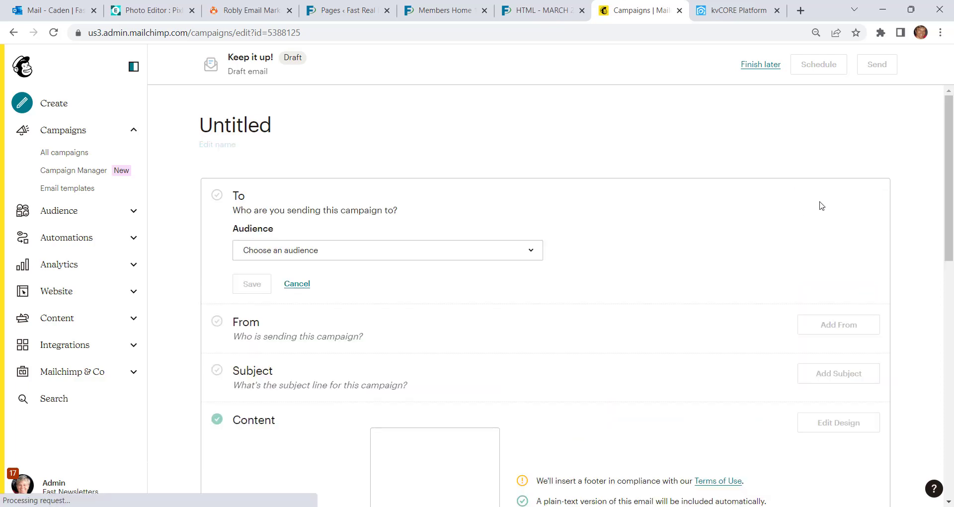
{"action": "left_click", "coordinate": [345, 261]}
{"action": "left_click", "coordinate": [311, 390]}
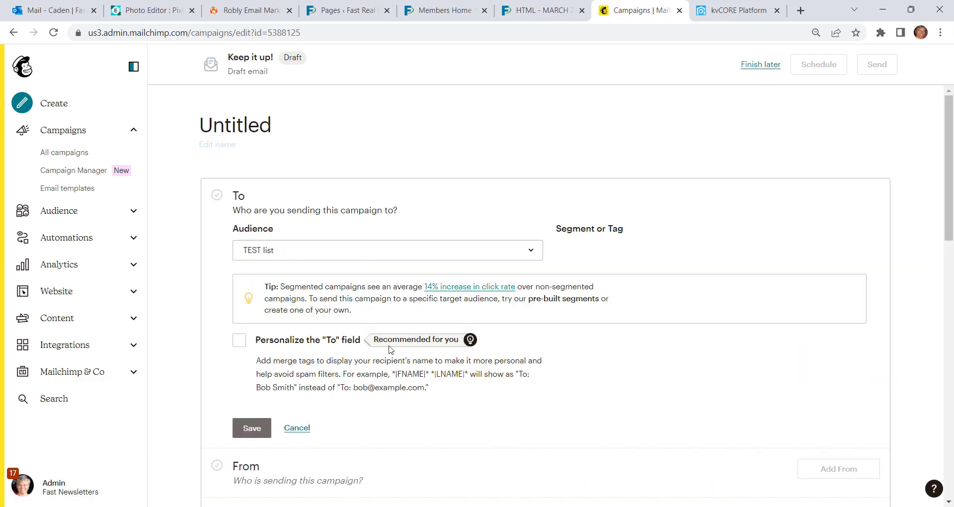
{"action": "left_click", "coordinate": [258, 428]}
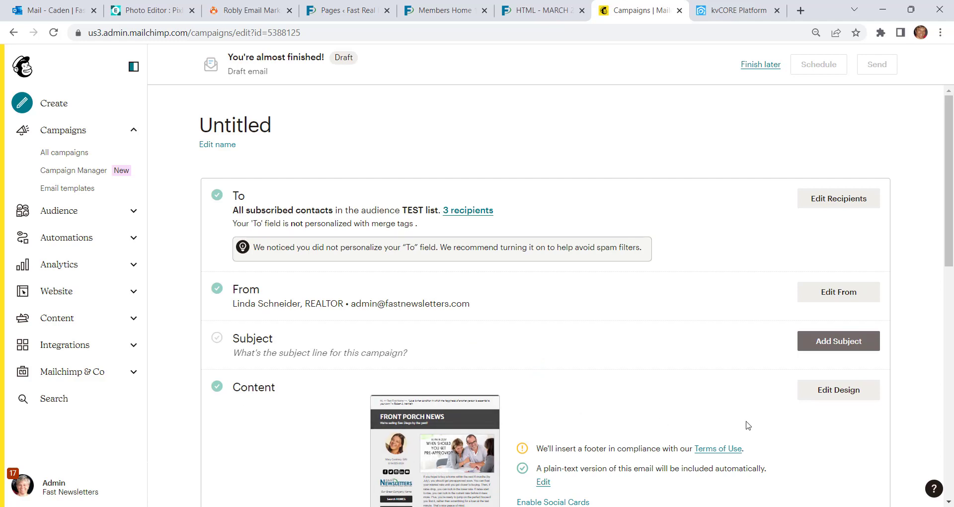
{"action": "left_click", "coordinate": [835, 392]}
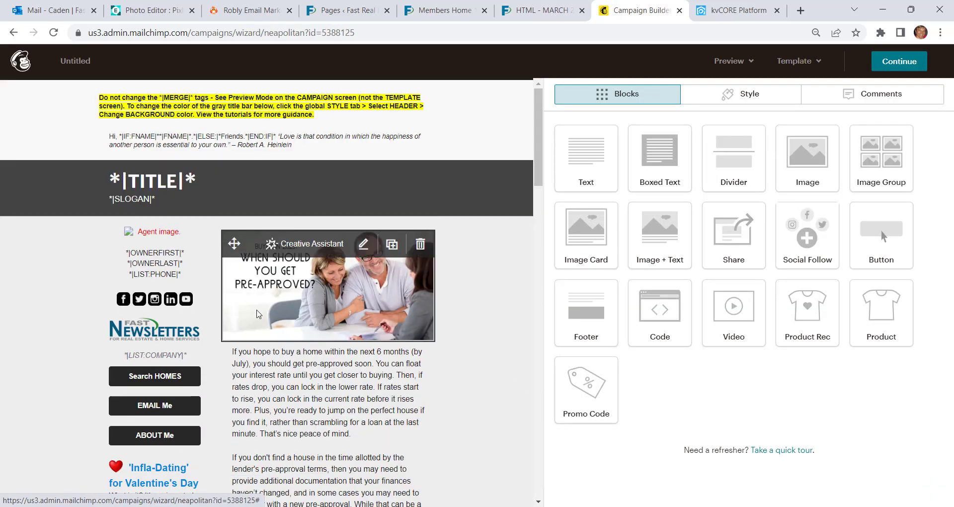
- Open the pre-approval article image's settings and save them unchanged
{"action": "left_click", "coordinate": [375, 267]}
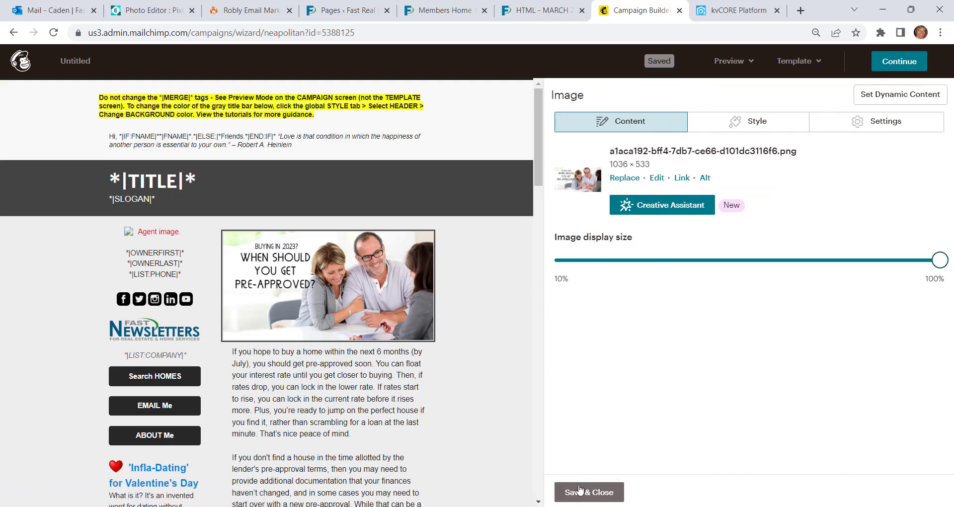
{"action": "left_click", "coordinate": [579, 491]}
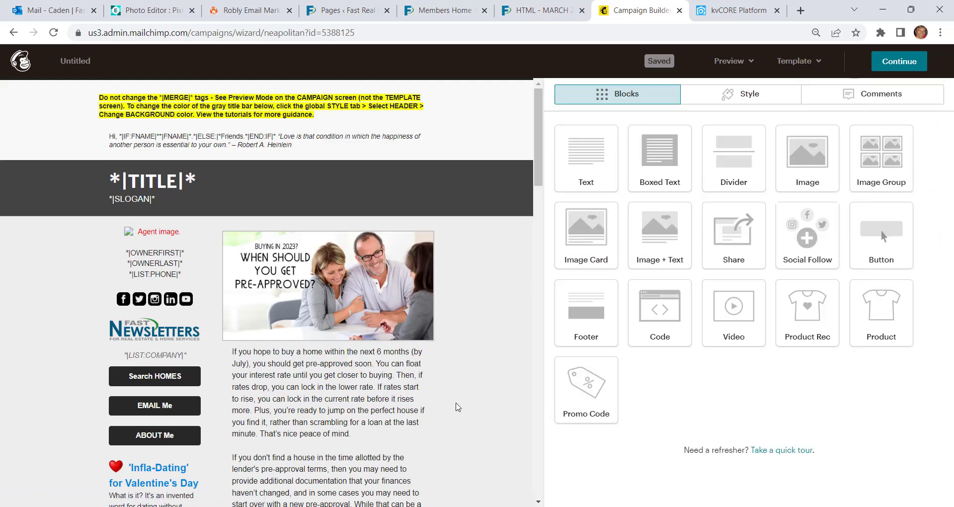
{"action": "scroll", "coordinate": [487, 403], "scroll_direction": "down", "scroll_amount": 10}
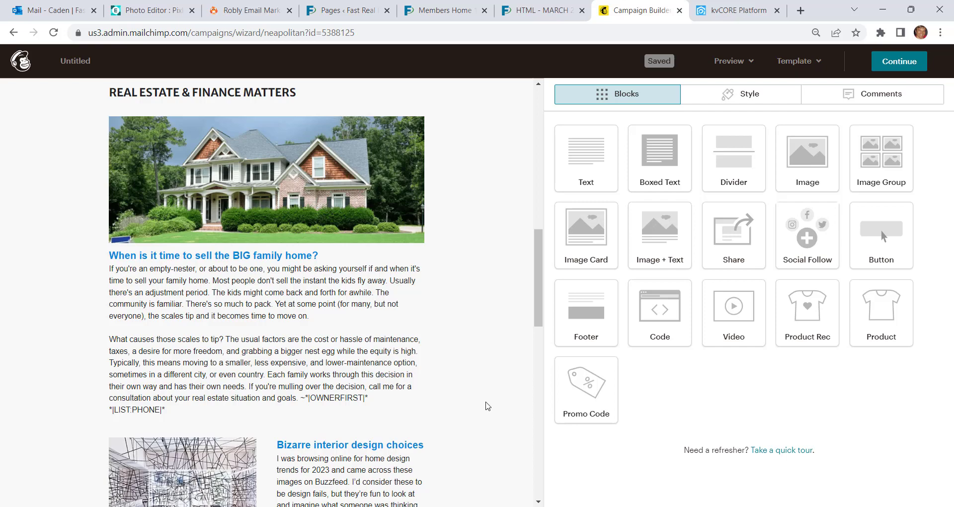
{"action": "scroll", "coordinate": [487, 406], "scroll_direction": "up", "scroll_amount": 12}
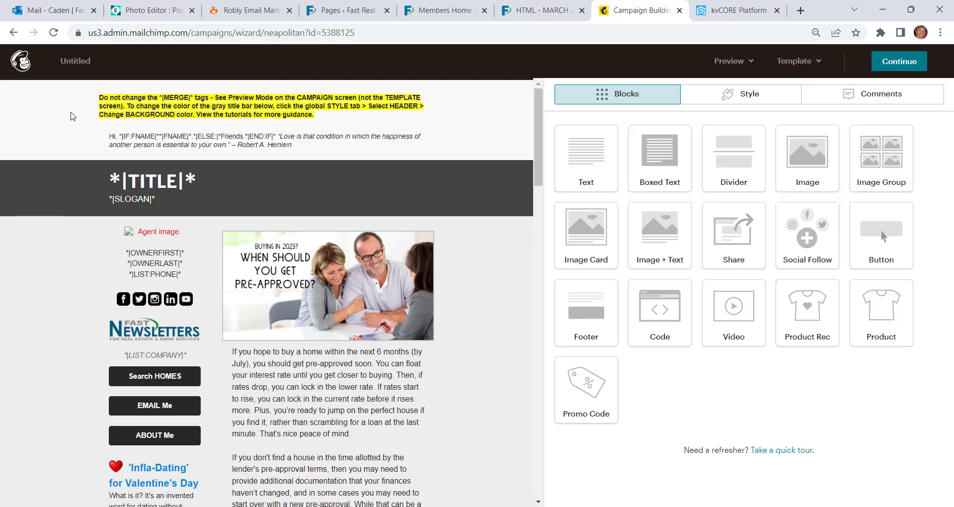
- Delete the yellow merge-tag instructions block from the top of the template
{"action": "mouse_move", "coordinate": [367, 113]}
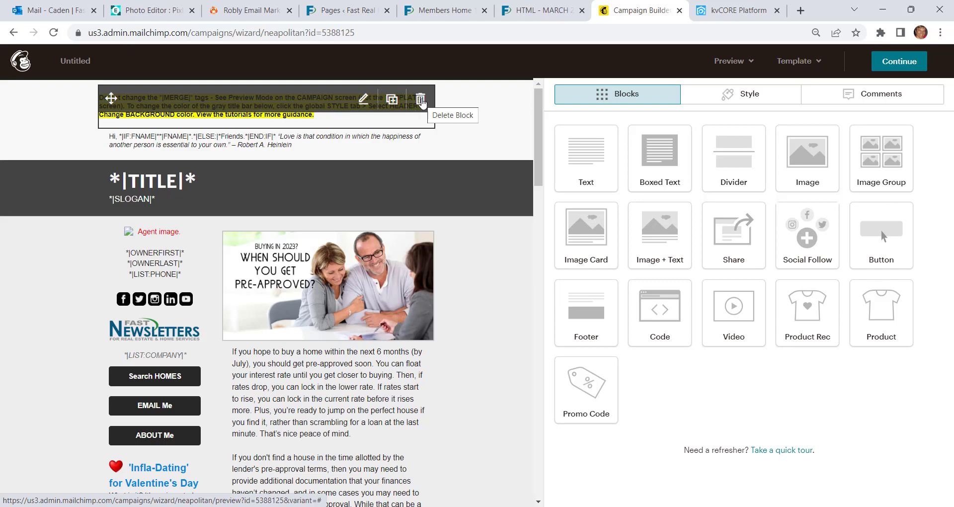
{"action": "left_click", "coordinate": [421, 102]}
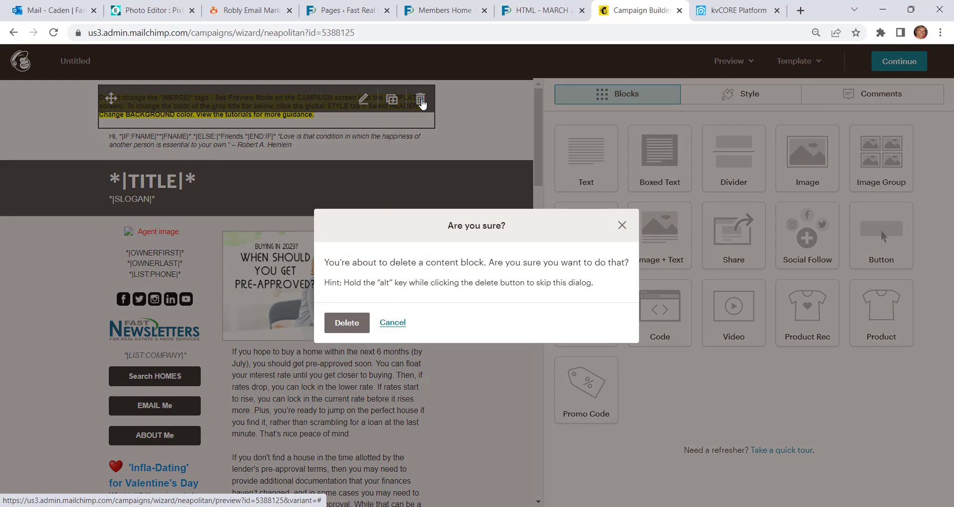
{"action": "left_click", "coordinate": [346, 325]}
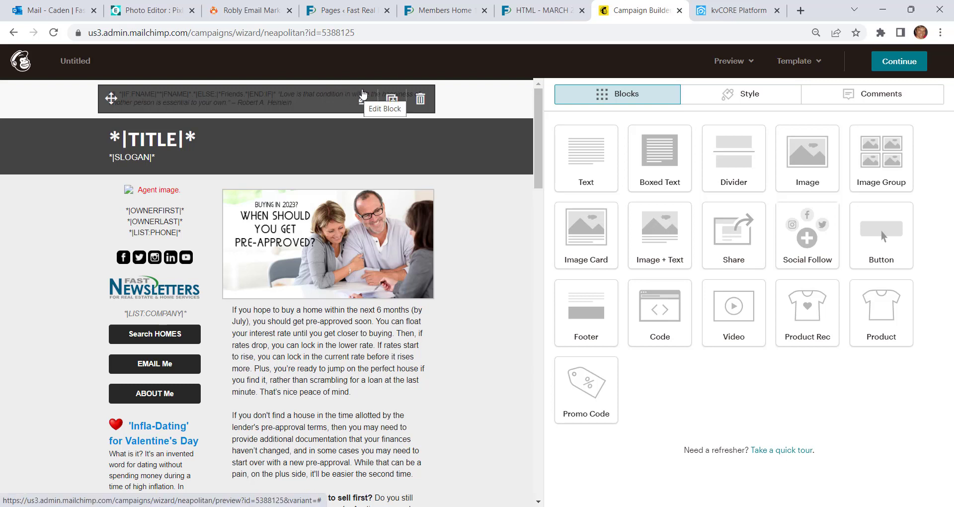
- Remove the 'Hi, *|IF:FNAME|…*|END:IF|*' greeting so only the Robert A. Heinlein quote remains, and save
{"action": "left_click", "coordinate": [362, 98]}
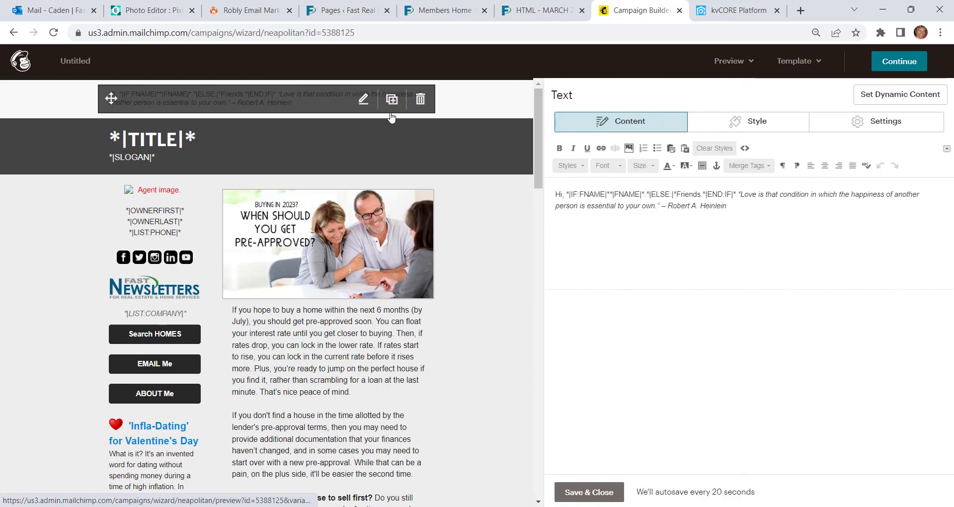
{"action": "left_click_drag", "start_coordinate": [560, 194], "coordinate": [736, 193]}
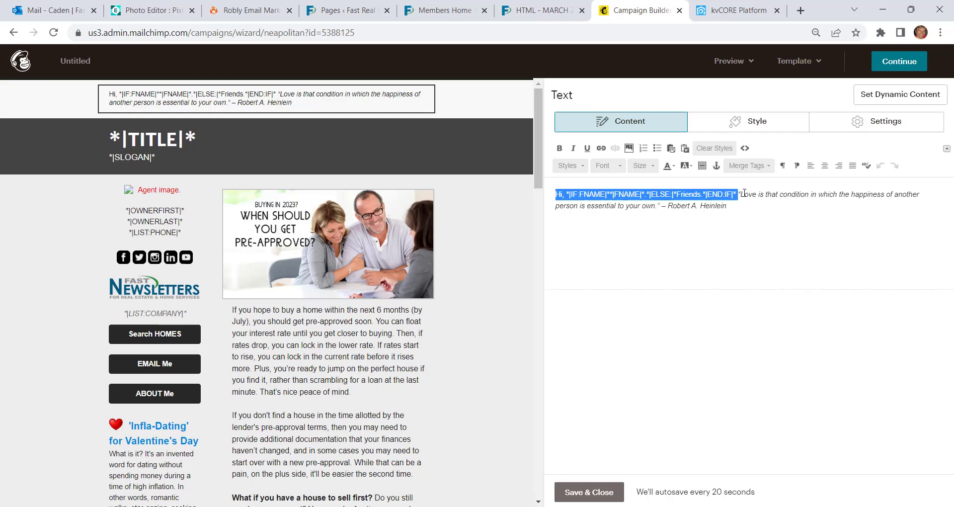
{"action": "key", "text": "BackSpace"}
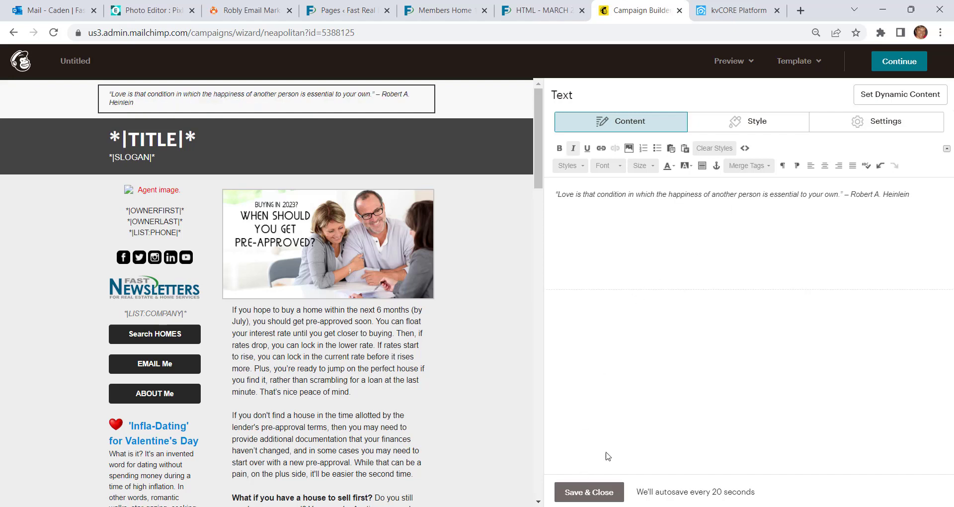
{"action": "left_click", "coordinate": [589, 492]}
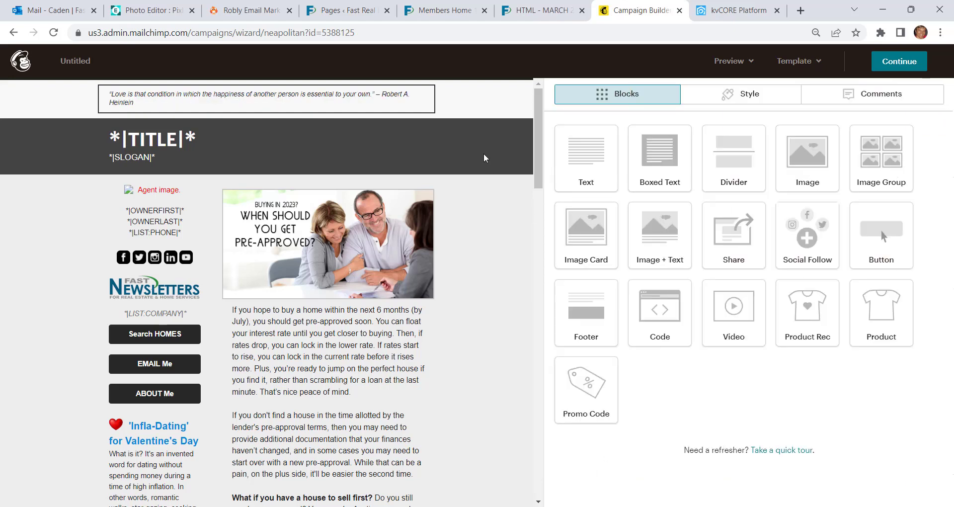
{"action": "mouse_move", "coordinate": [385, 102]}
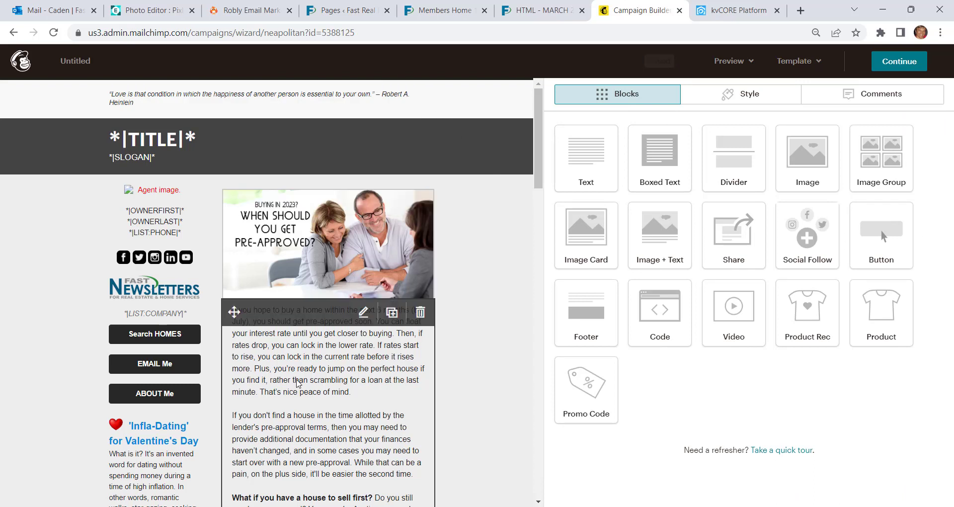
{"action": "mouse_move", "coordinate": [324, 205]}
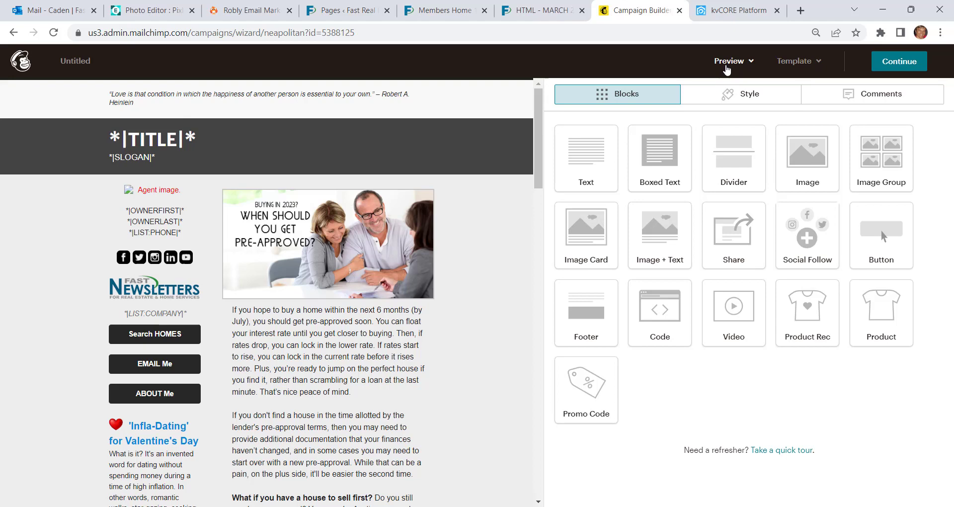
- Enter preview mode and copy the whole rendered newsletter, from the quote to the footer logo
{"action": "left_click", "coordinate": [729, 61]}
{"action": "left_click", "coordinate": [678, 95]}
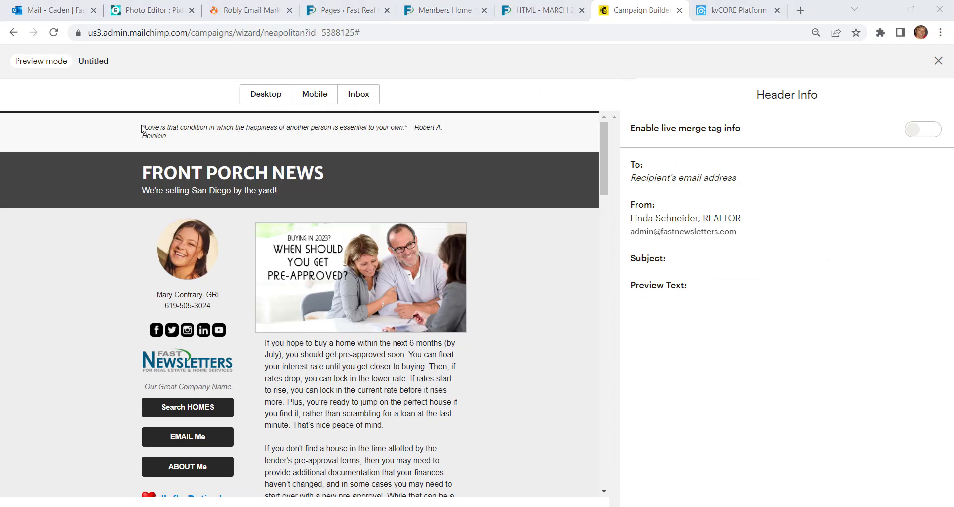
{"action": "left_click_drag", "start_coordinate": [142, 128], "coordinate": [347, 280]}
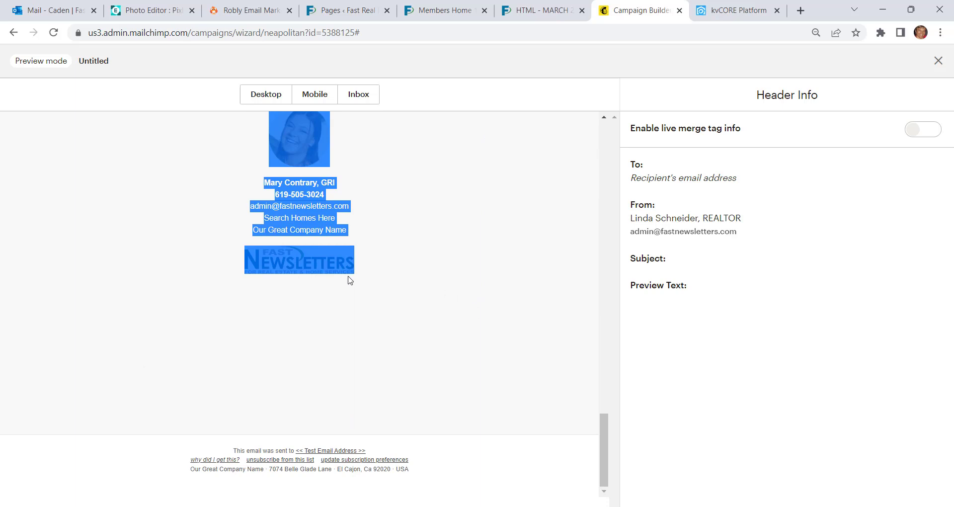
{"action": "right_click", "coordinate": [295, 255]}
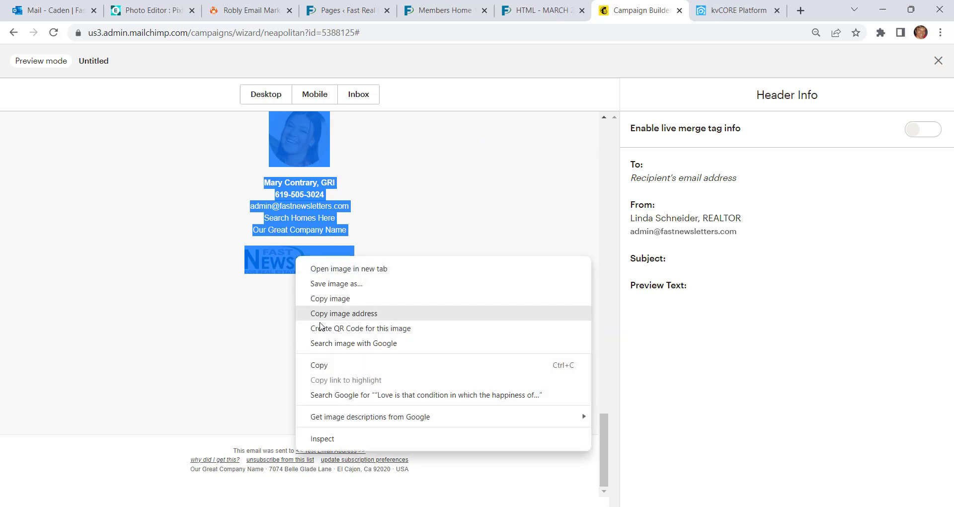
{"action": "left_click", "coordinate": [329, 366]}
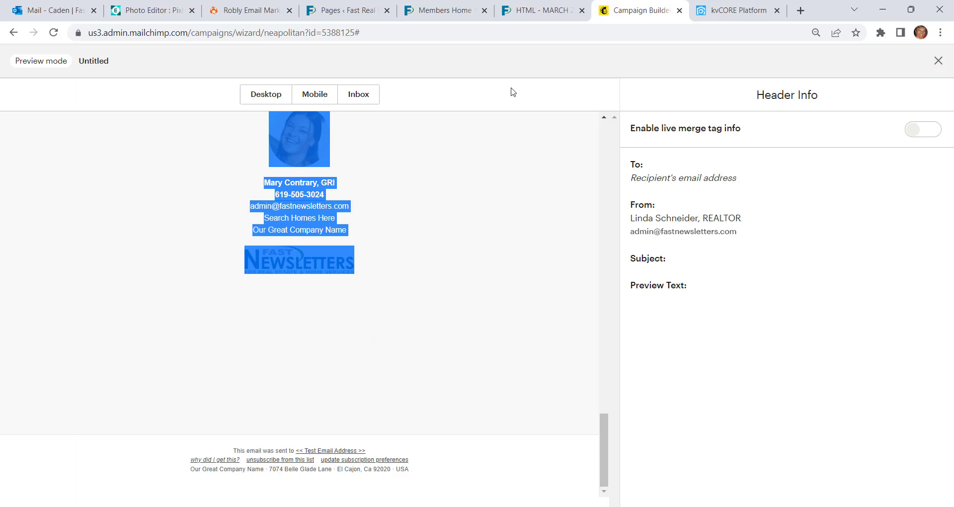
- Clear the kvCORE message body and paste the copied Front Porch News newsletter into it
{"action": "left_click", "coordinate": [714, 8]}
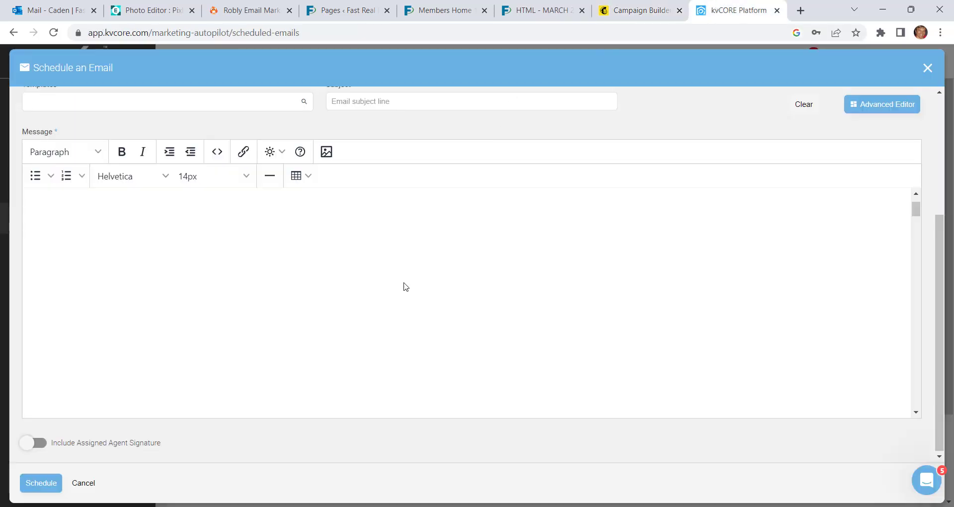
{"action": "left_click", "coordinate": [155, 264]}
{"action": "key", "text": "ctrl+a"}
{"action": "key", "text": "BackSpace"}
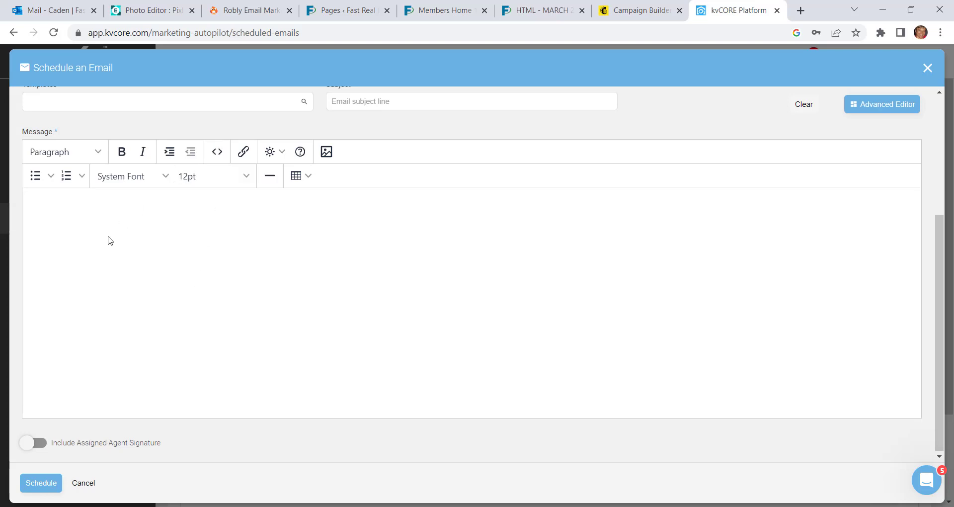
{"action": "right_click", "coordinate": [153, 234]}
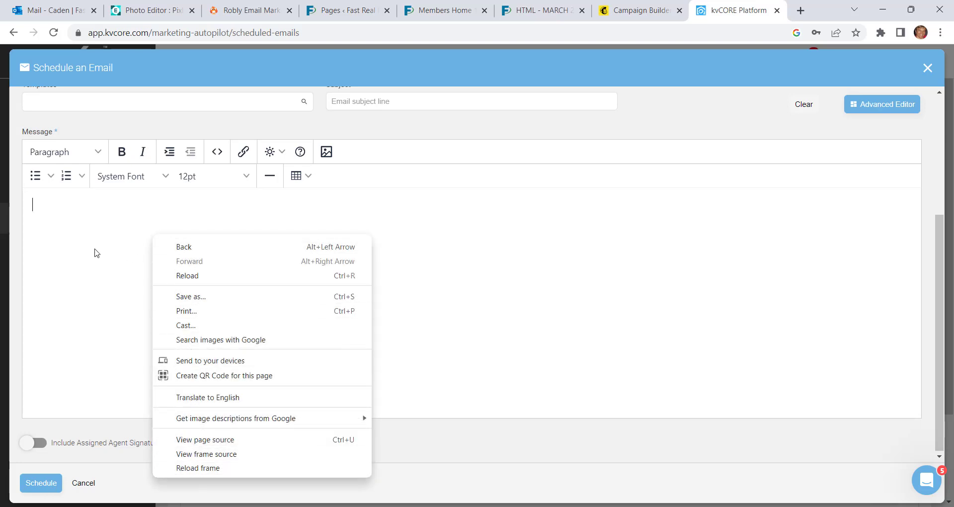
{"action": "left_click", "coordinate": [99, 231]}
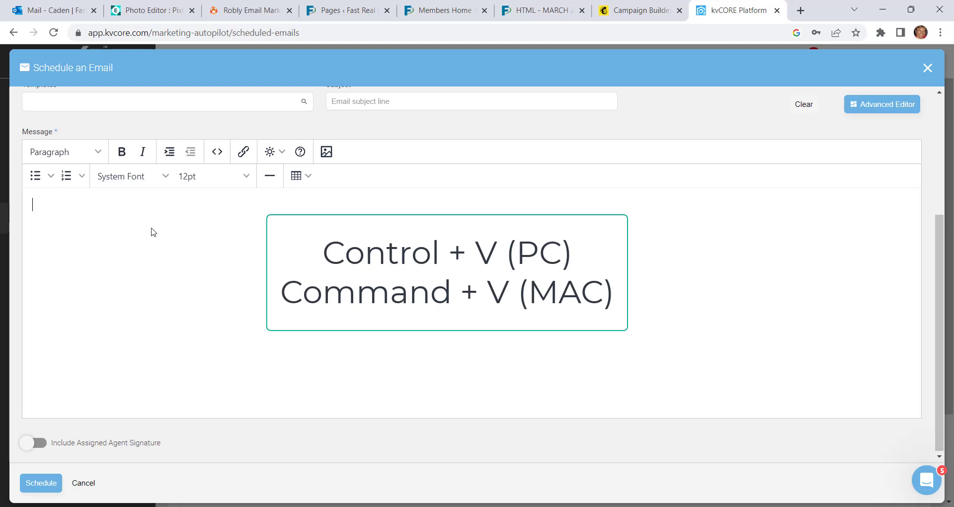
{"action": "key", "text": "ctrl+v"}
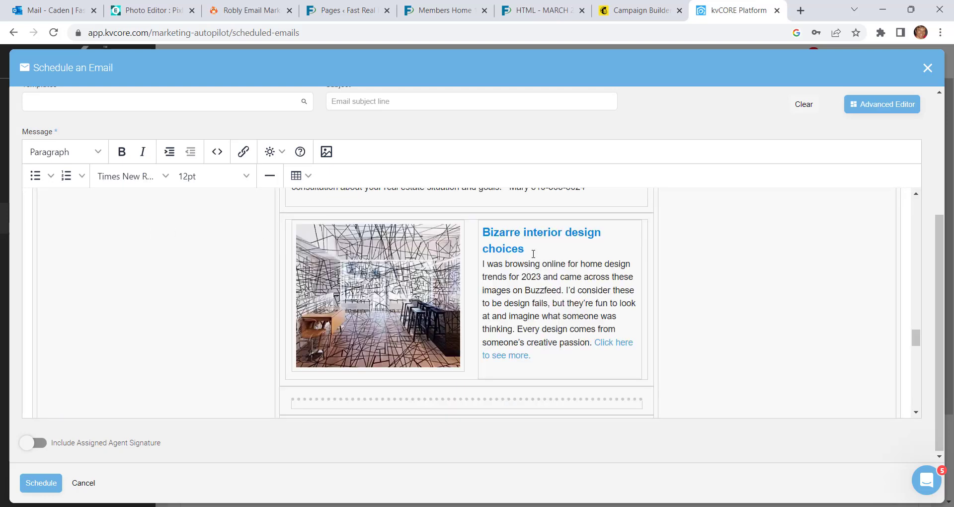
{"action": "mouse_move", "coordinate": [917, 342]}
{"action": "left_mouse_down"}
{"action": "mouse_move", "coordinate": [918, 216]}
{"action": "mouse_move", "coordinate": [916, 256]}
{"action": "left_mouse_up"}
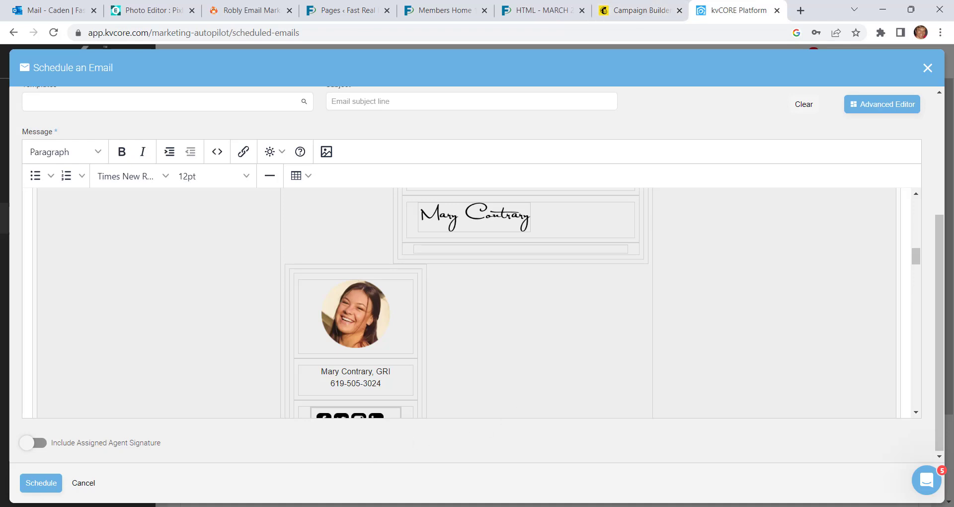
- Check the received test email in Outlook, then return to the kvCORE schedule email dialog
{"action": "key", "text": "alt+Tab"}
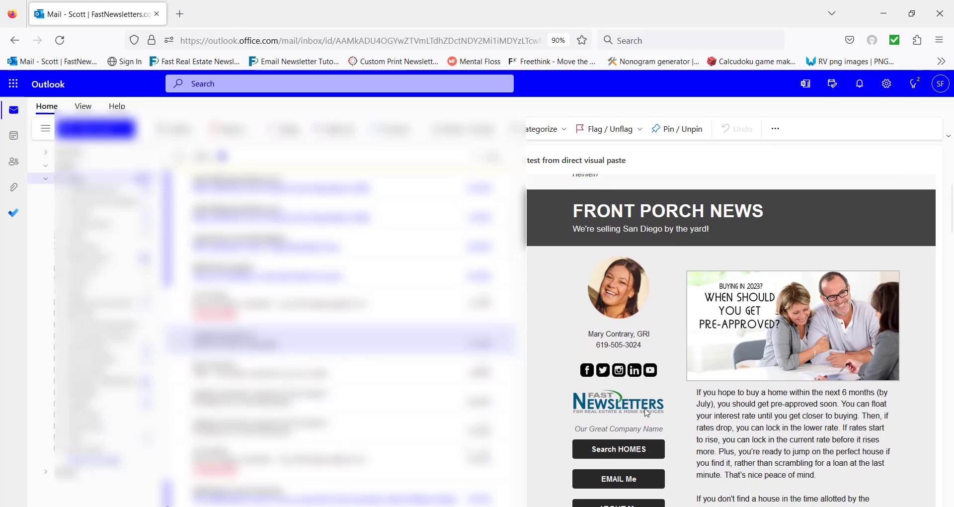
{"action": "scroll", "coordinate": [696, 413], "scroll_direction": "down", "scroll_amount": 5}
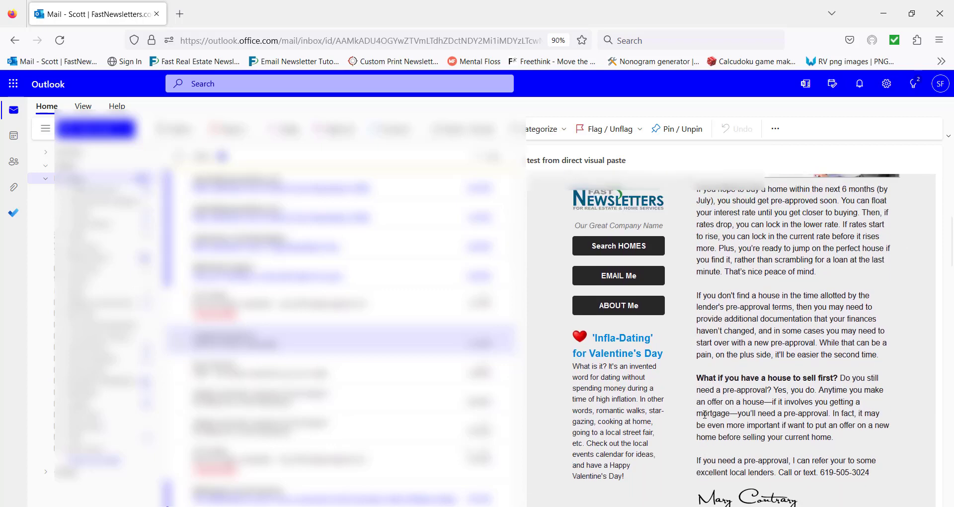
{"action": "scroll", "coordinate": [704, 415], "scroll_direction": "up", "scroll_amount": 6}
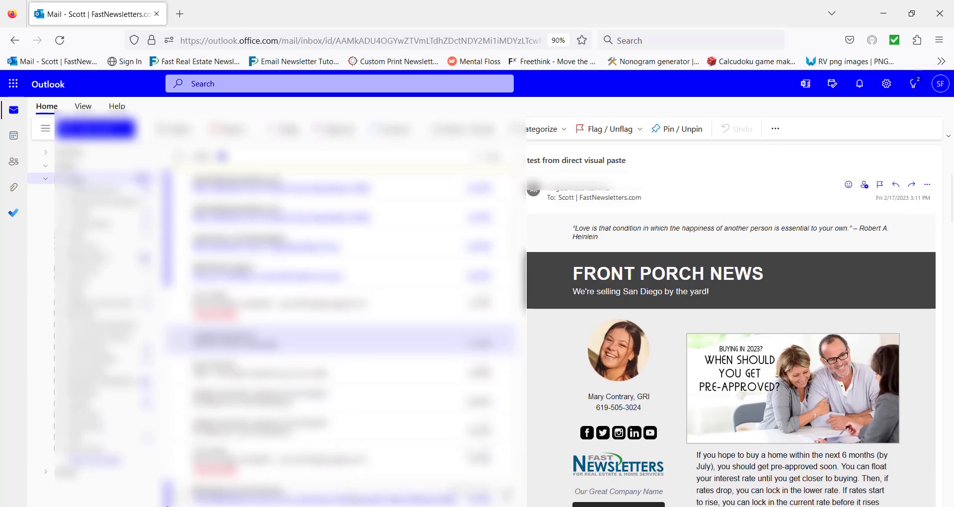
{"action": "left_click", "coordinate": [397, 501]}
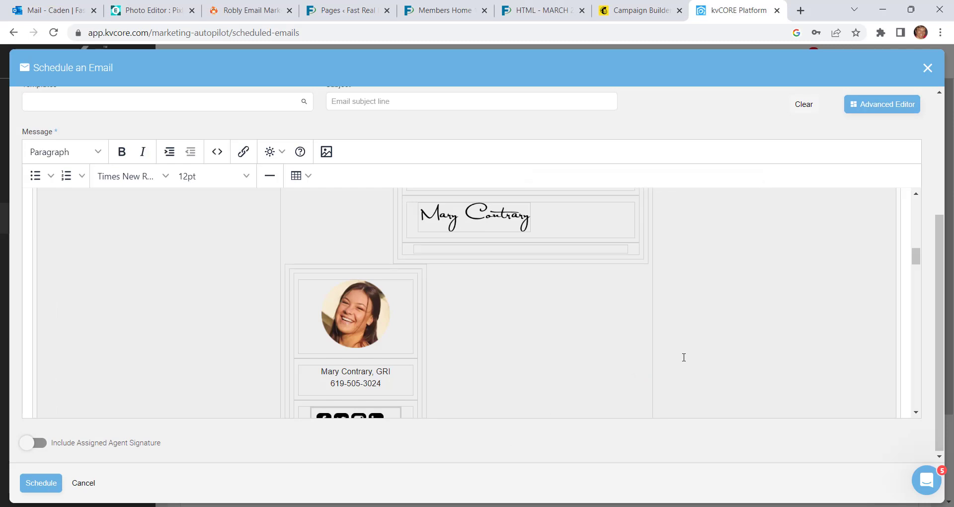
- Review the Schedule an Email dialog, then go to the HTML - MARCH and Campaign Builder tabs
{"action": "scroll", "coordinate": [692, 357], "scroll_direction": "up", "scroll_amount": 10}
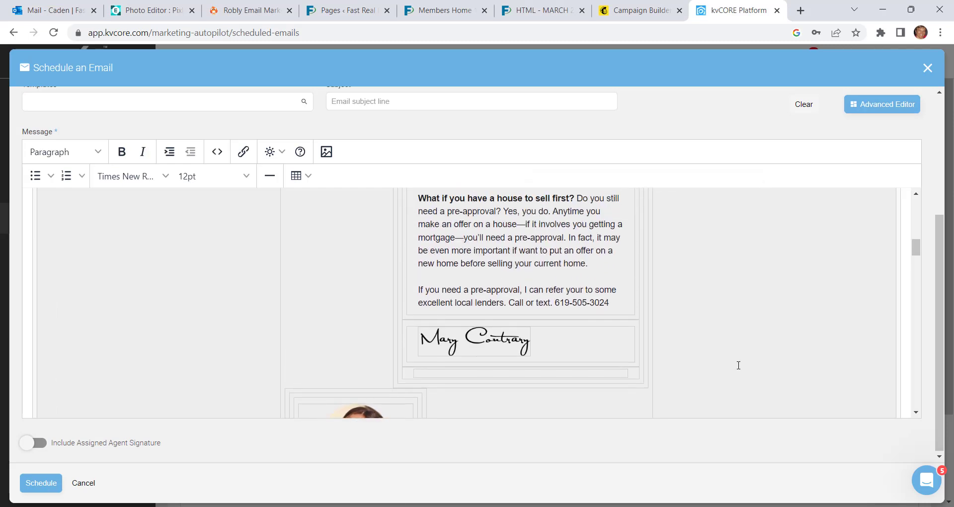
{"action": "scroll", "coordinate": [738, 365], "scroll_direction": "up", "scroll_amount": 2}
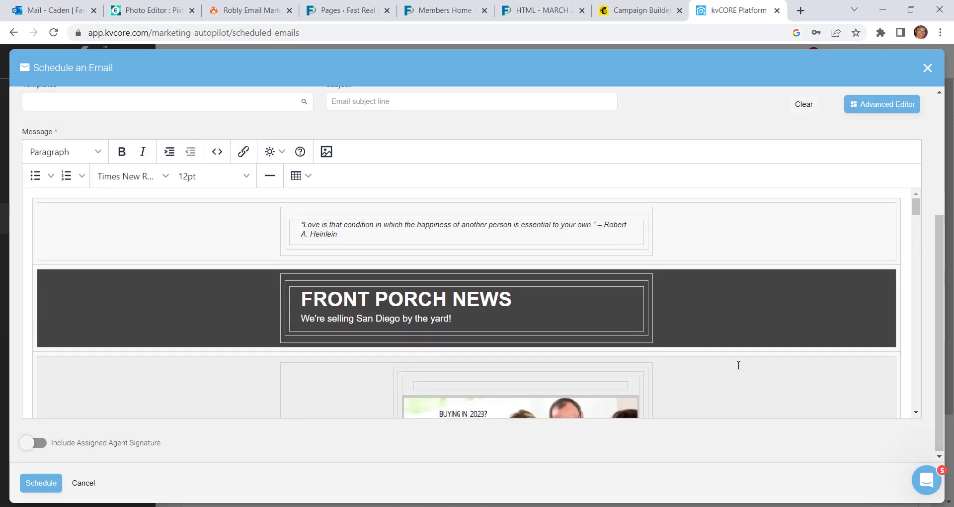
{"action": "scroll", "coordinate": [738, 365], "scroll_direction": "up", "scroll_amount": 3}
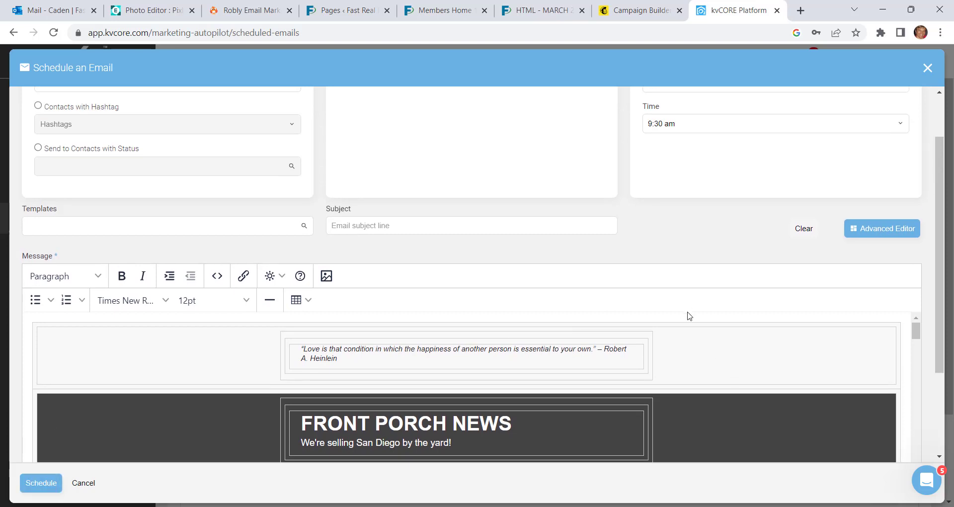
{"action": "scroll", "coordinate": [721, 305], "scroll_direction": "up", "scroll_amount": 1}
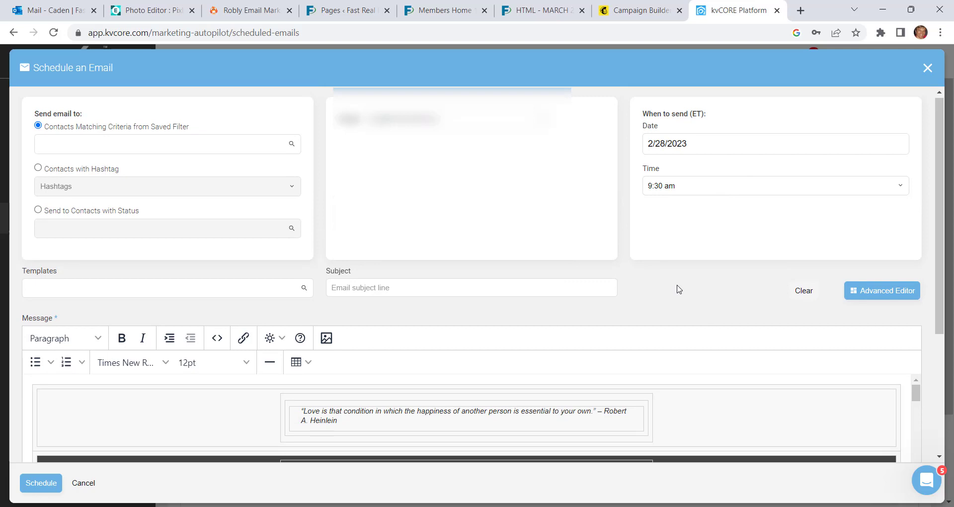
{"action": "scroll", "coordinate": [426, 306], "scroll_direction": "down", "scroll_amount": 2}
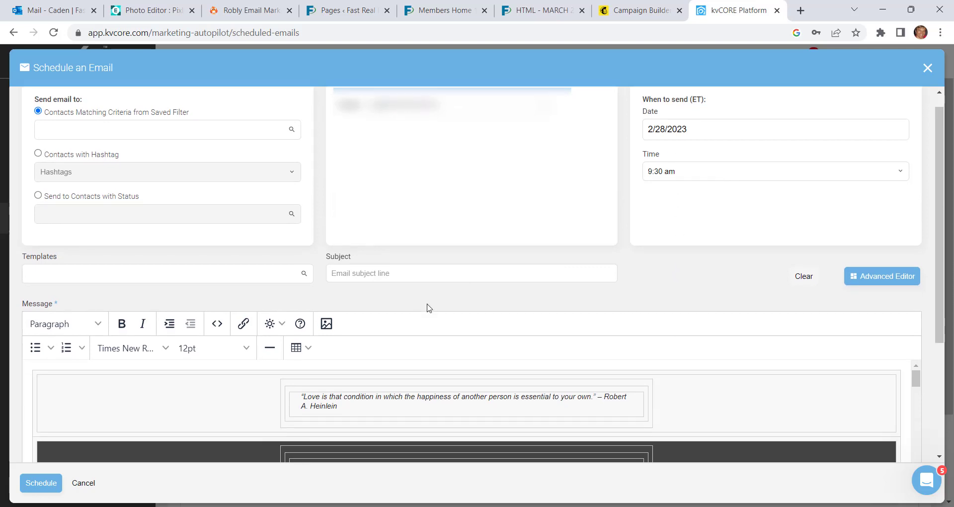
{"action": "left_click", "coordinate": [536, 10]}
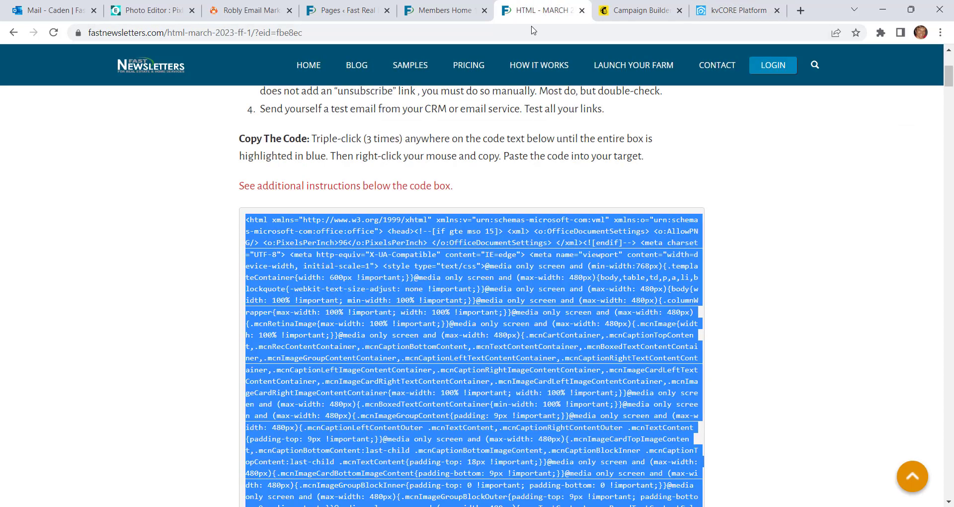
{"action": "left_click", "coordinate": [629, 12]}
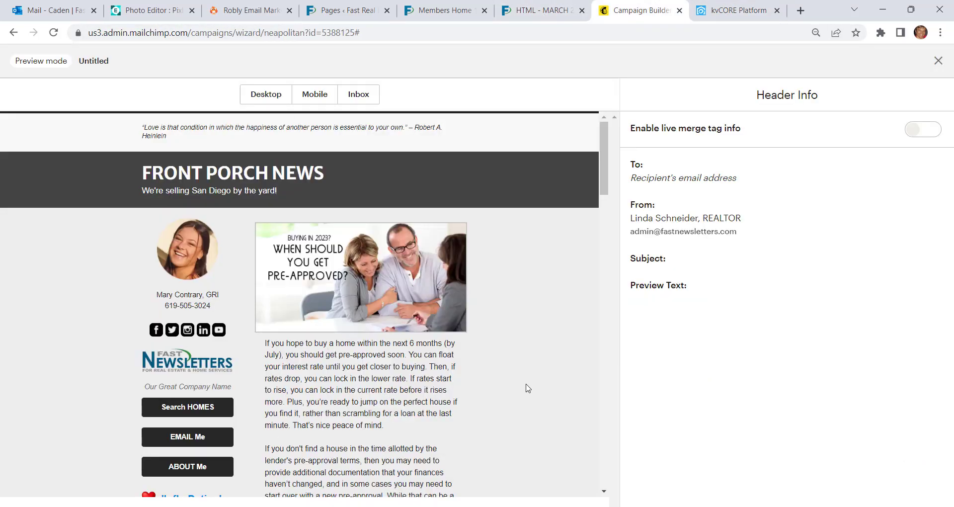